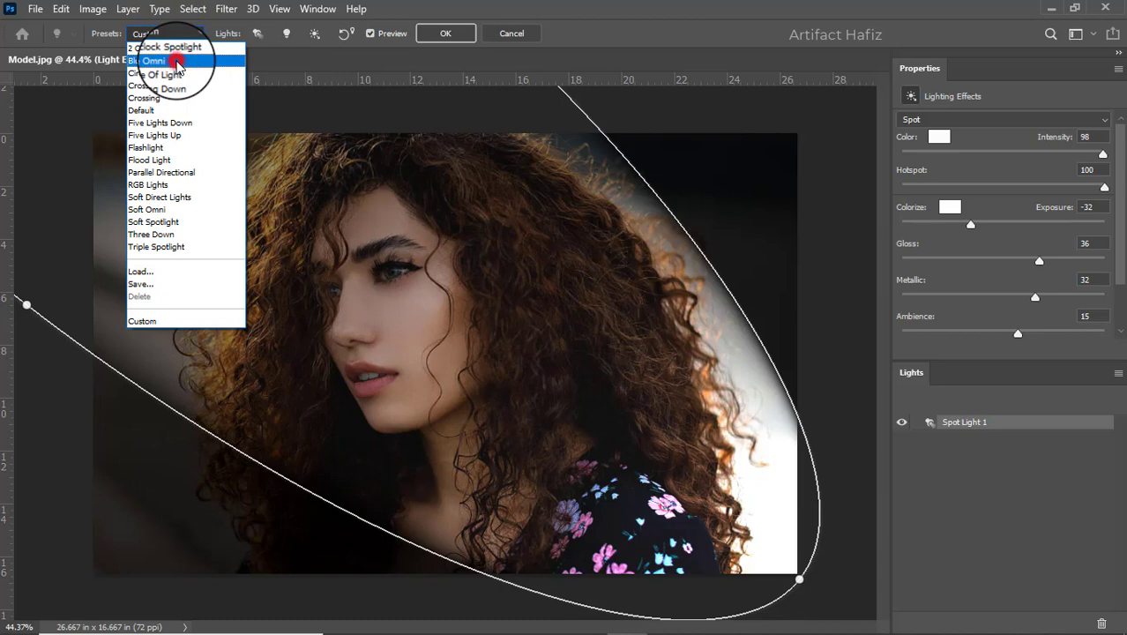
Step: Try the Blue Omni, Circle Of Light and Crossing Down lighting presets on the portrait
left_click(177, 61)
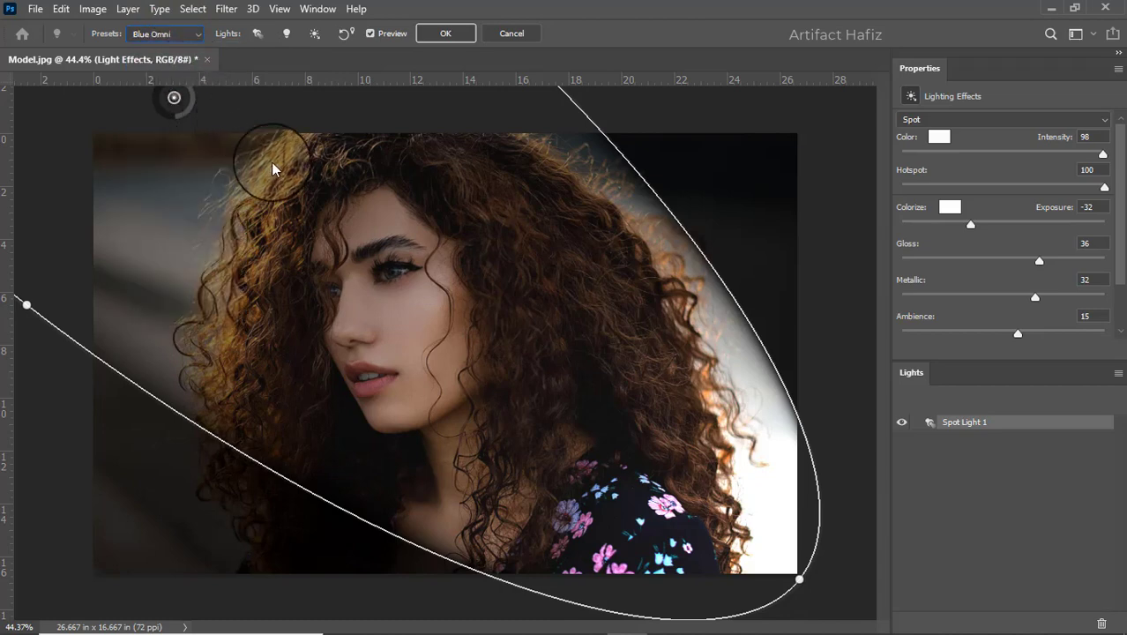
left_click(161, 40)
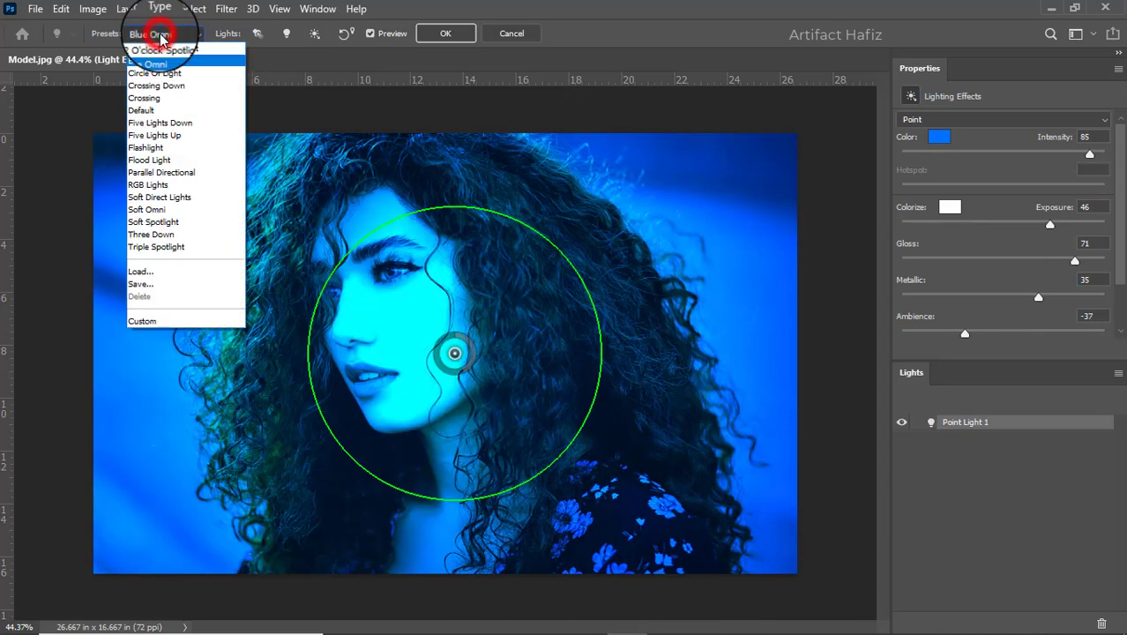
left_click(172, 59)
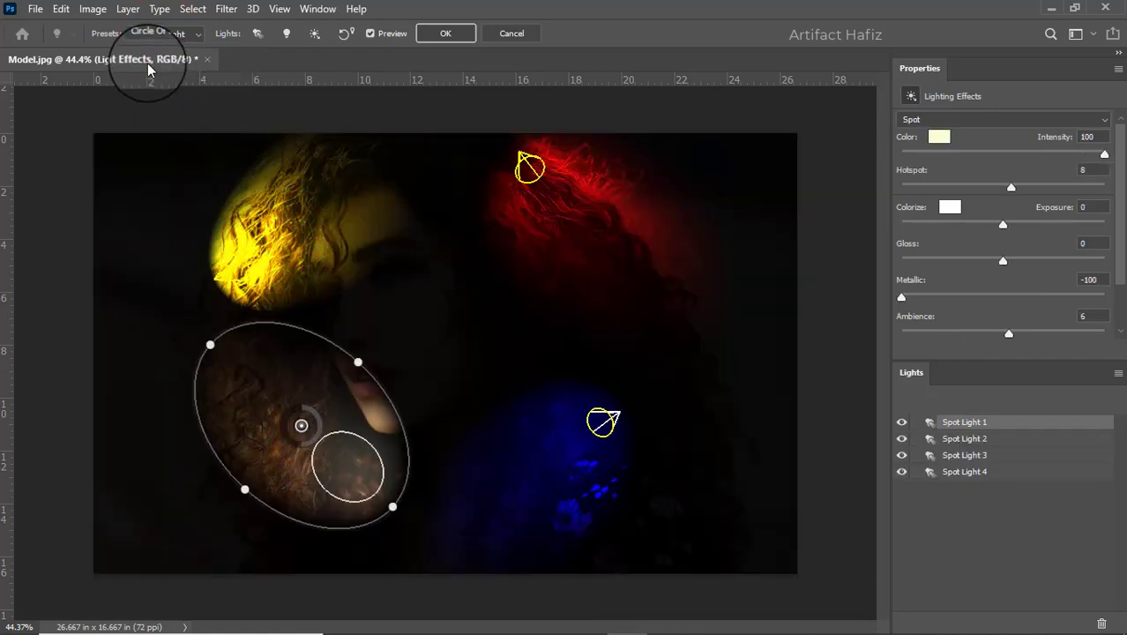
left_click(147, 36)
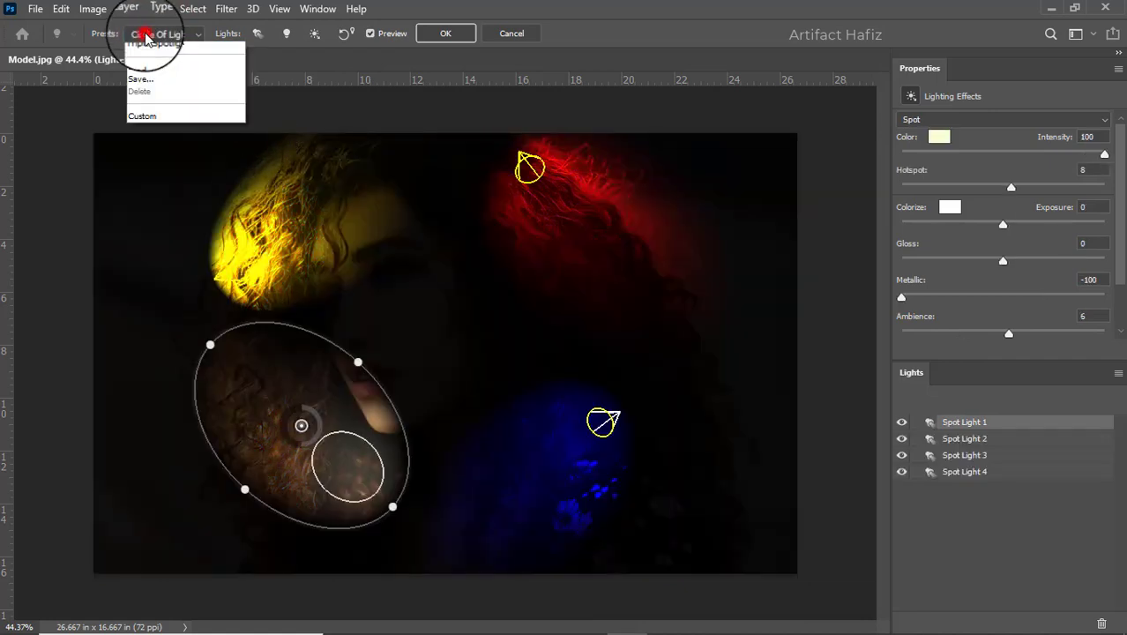
left_click(166, 88)
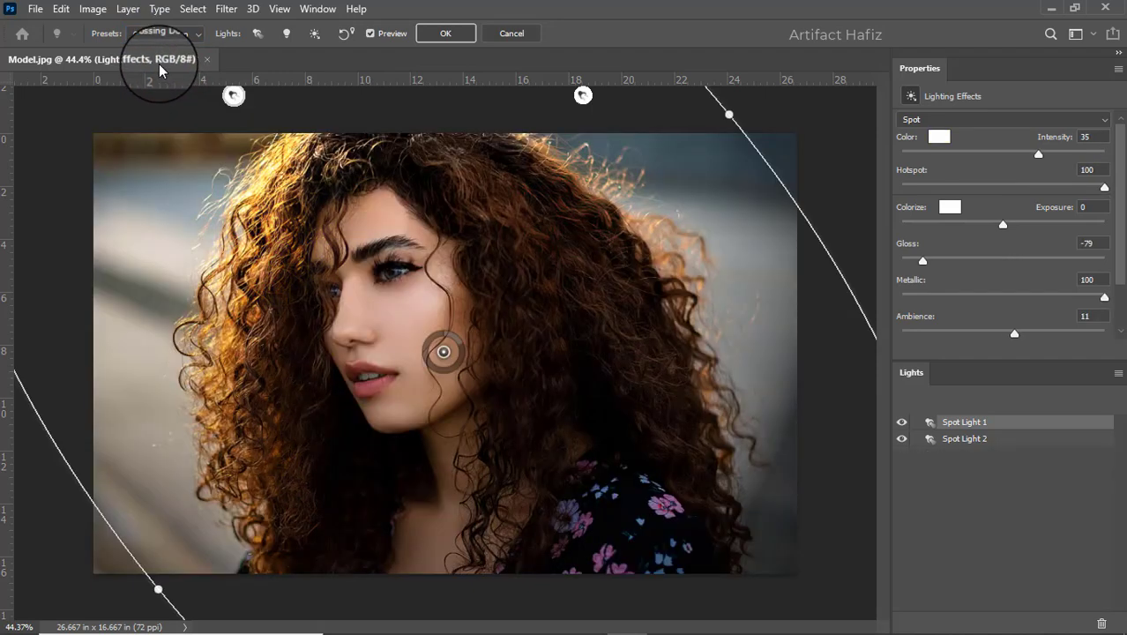
Step: Try the Crossing, Default and Five Lights Down lighting presets on the portrait
left_click(148, 31)
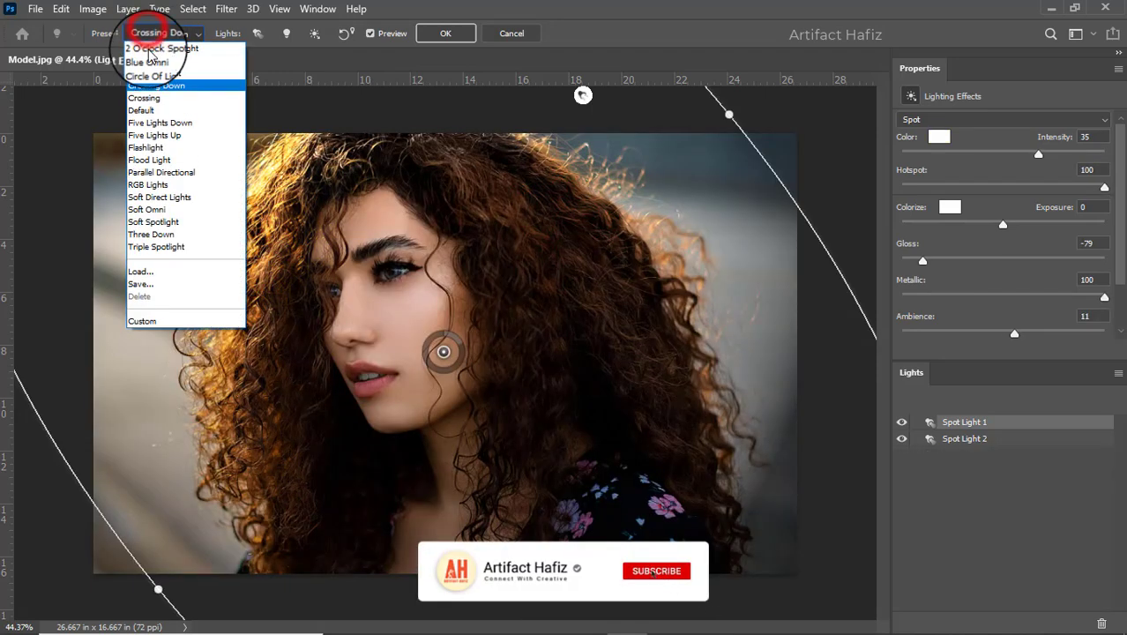
left_click(164, 99)
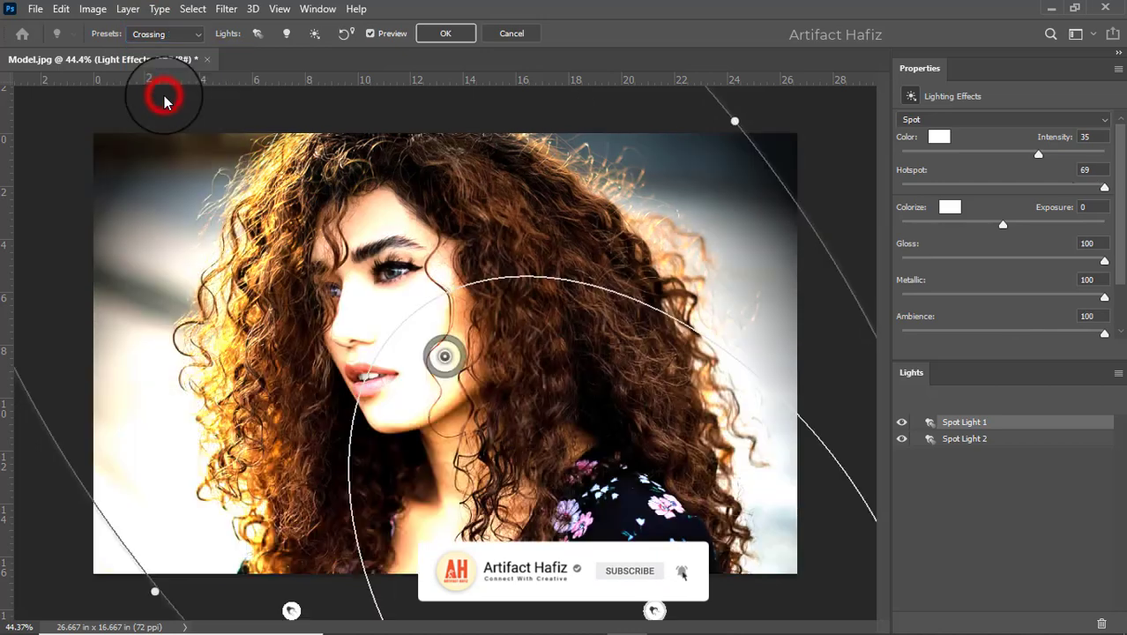
left_click(159, 33)
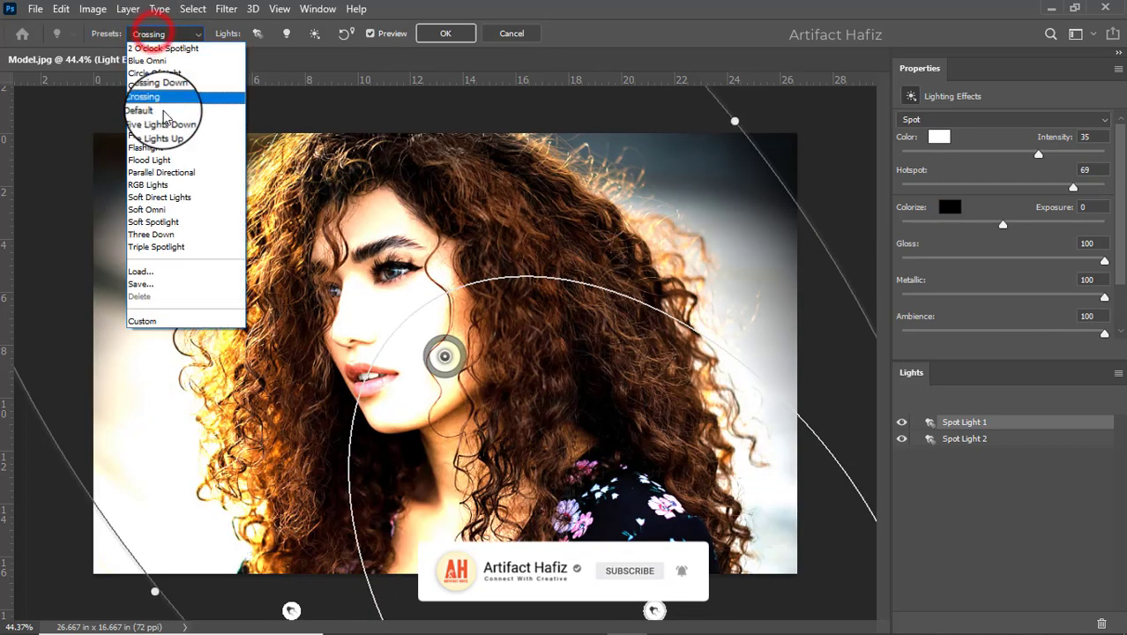
left_click(163, 110)
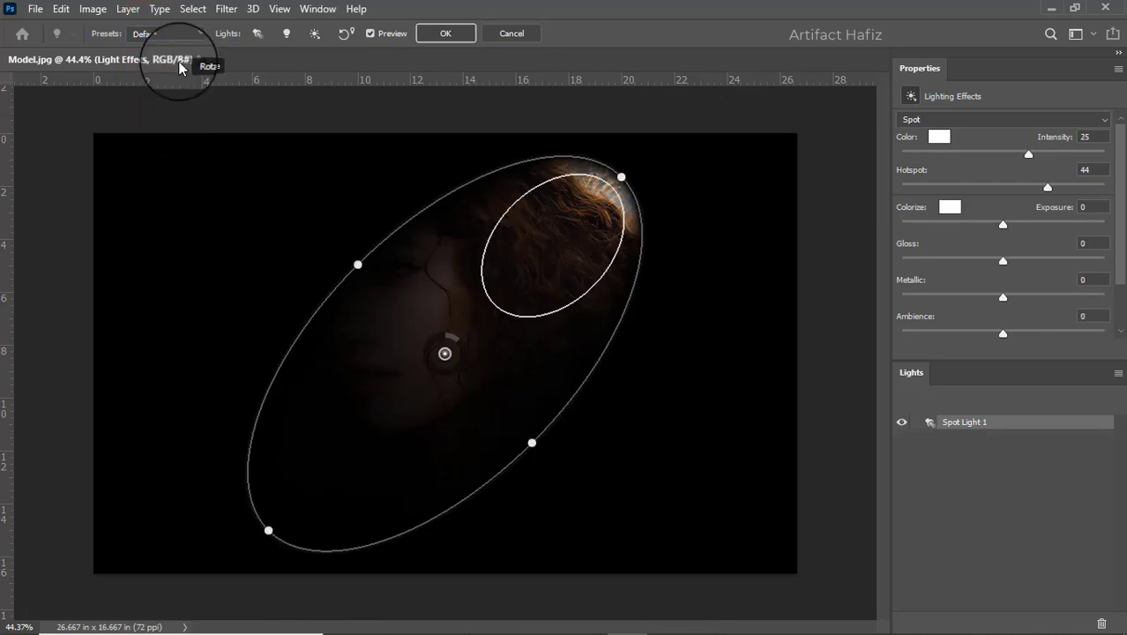
left_click(170, 35)
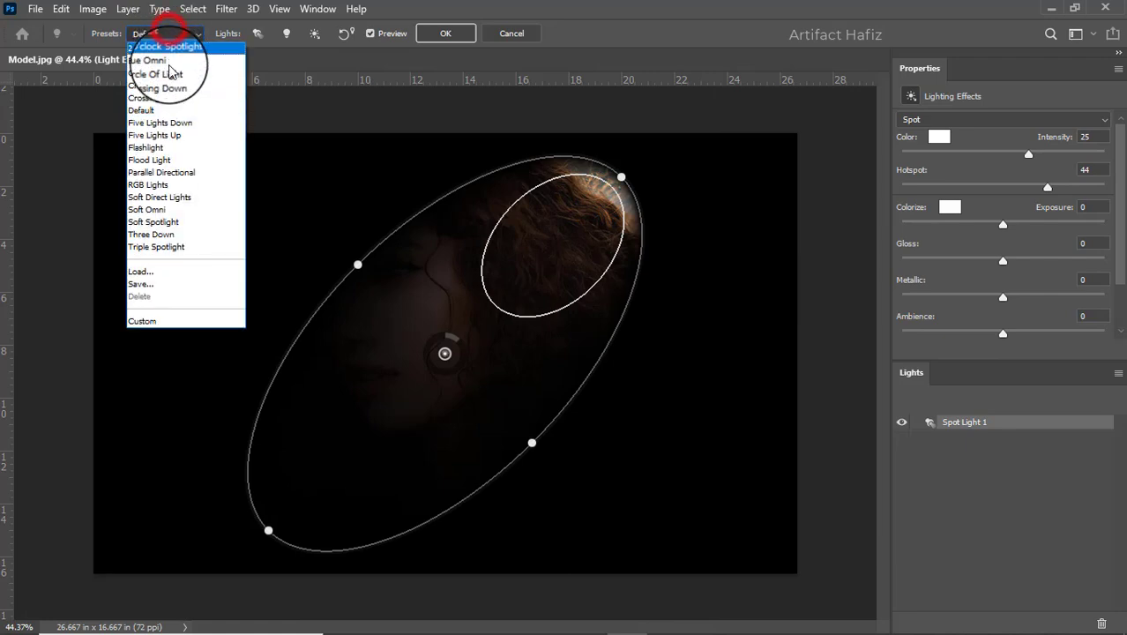
left_click(184, 124)
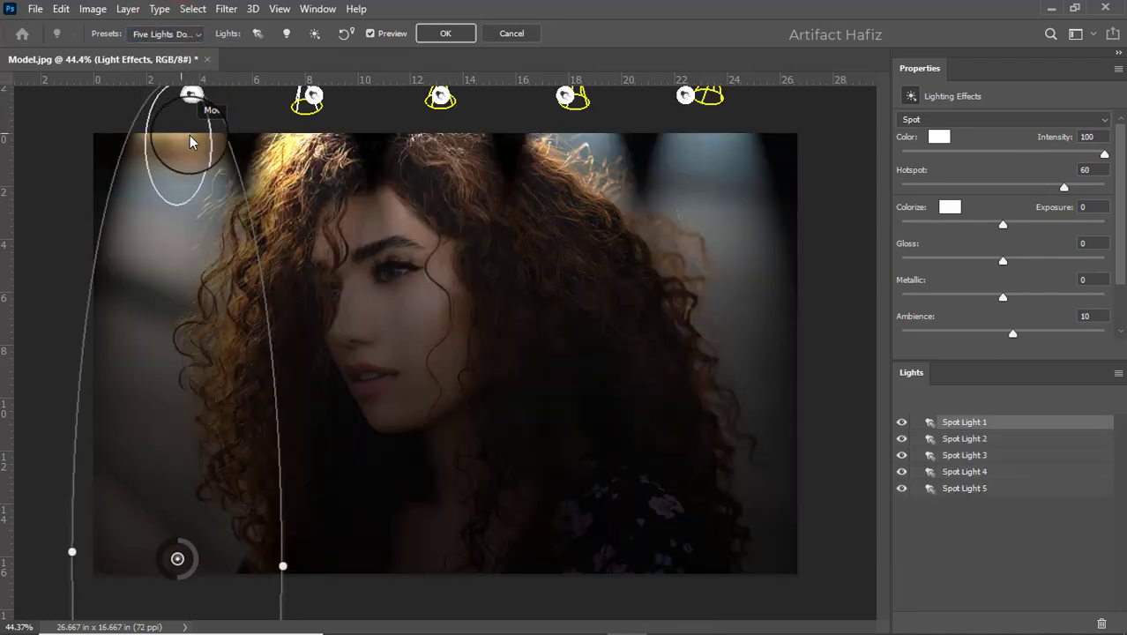
Step: Try the Flashlight, Flood Light and Parallel Directional lighting presets on the portrait
left_click(148, 34)
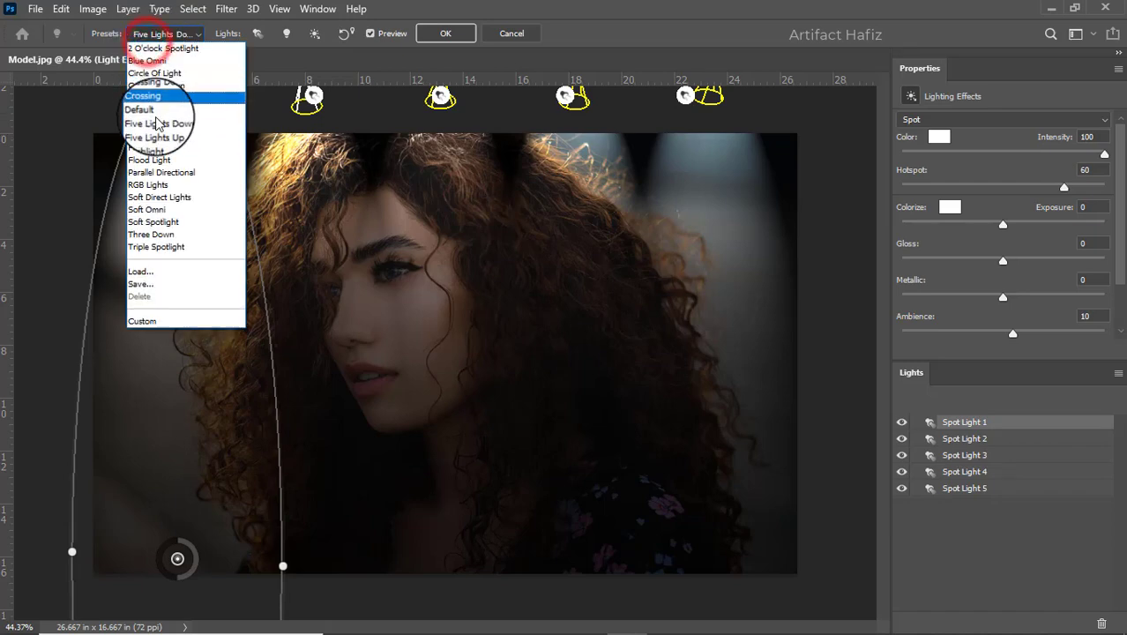
left_click(159, 148)
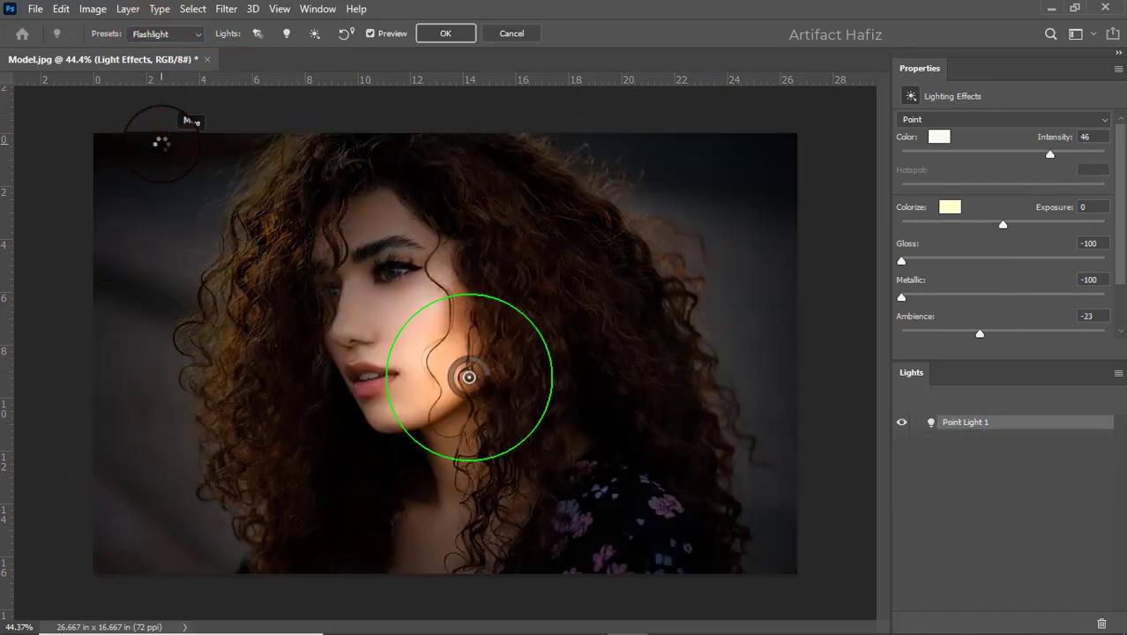
left_click(167, 35)
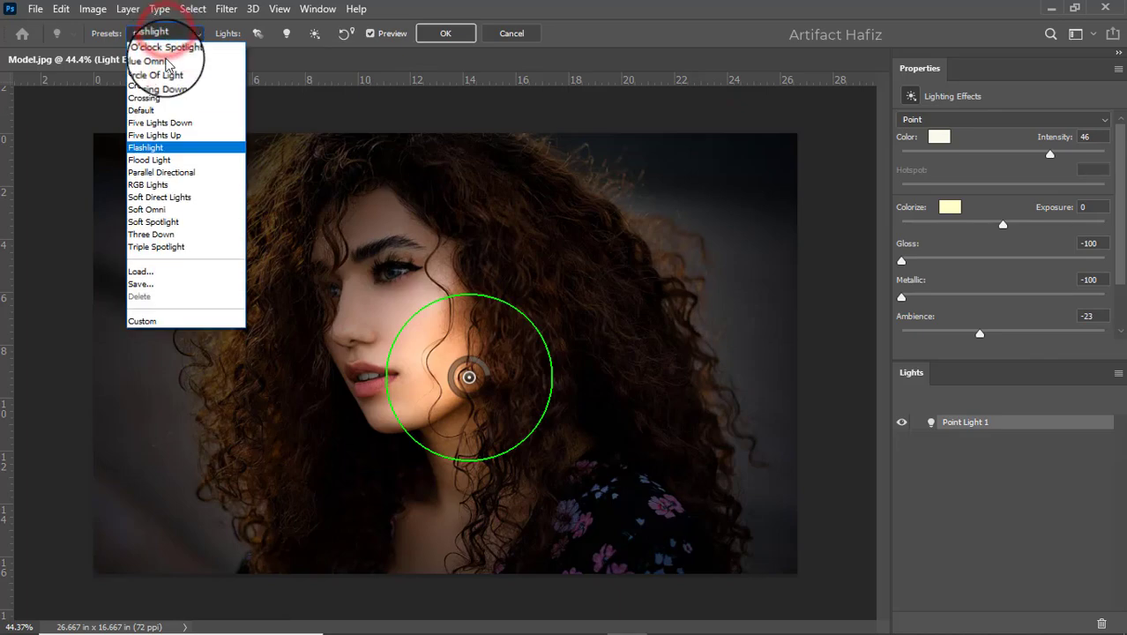
left_click(166, 162)
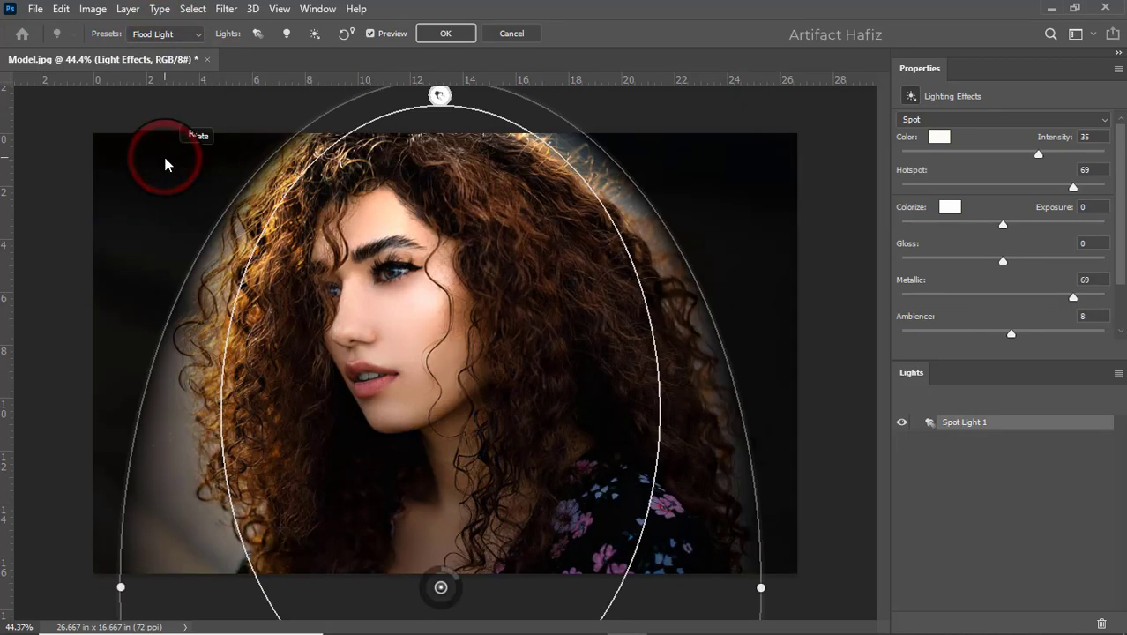
left_click(148, 36)
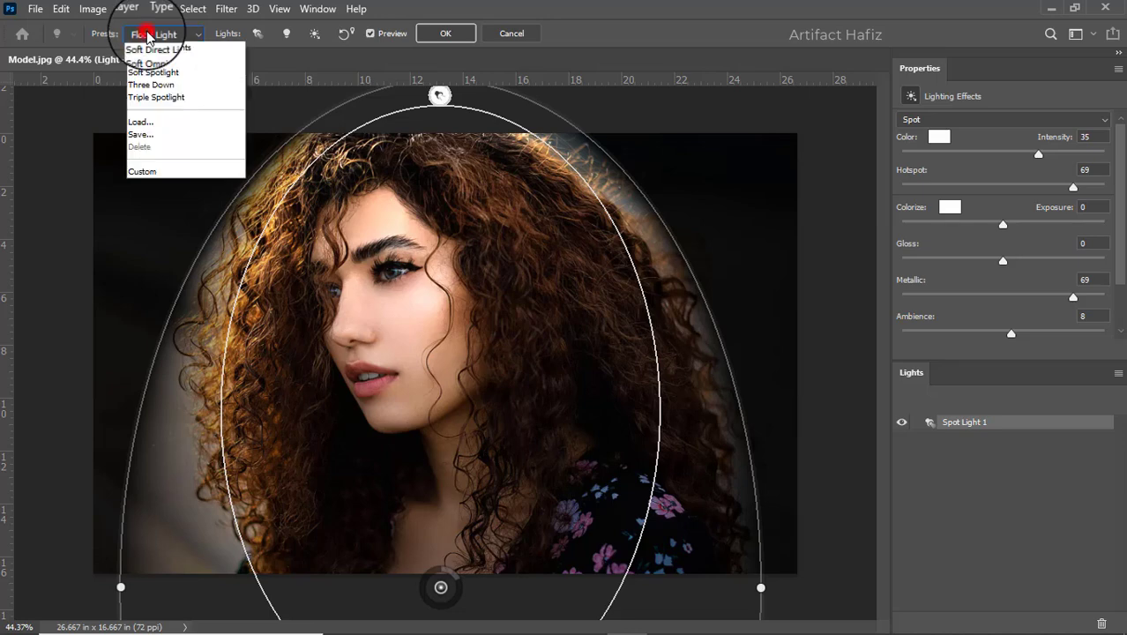
left_click(169, 173)
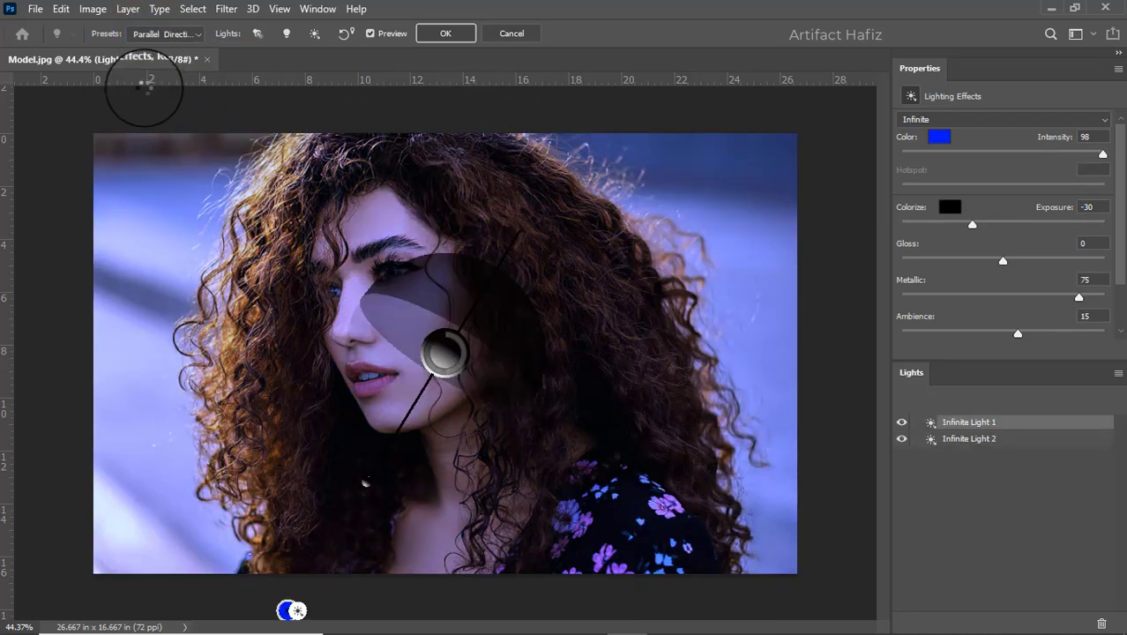
Step: Try the RGB Lights, Soft Direct Lights and Soft Omni lighting presets on the portrait
left_click(157, 34)
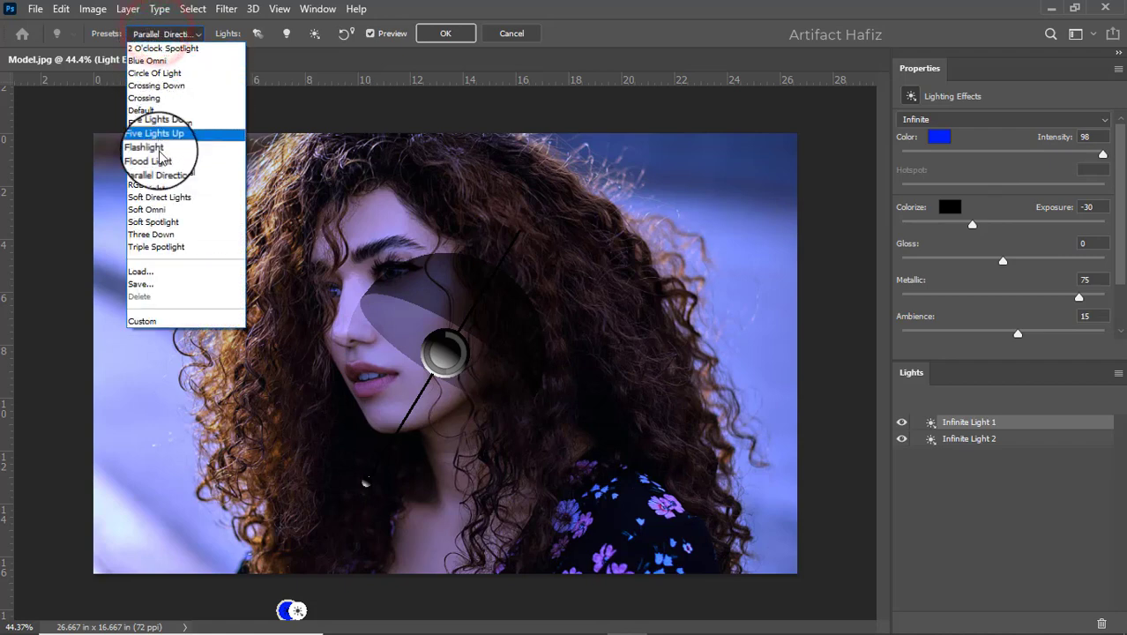
left_click(165, 189)
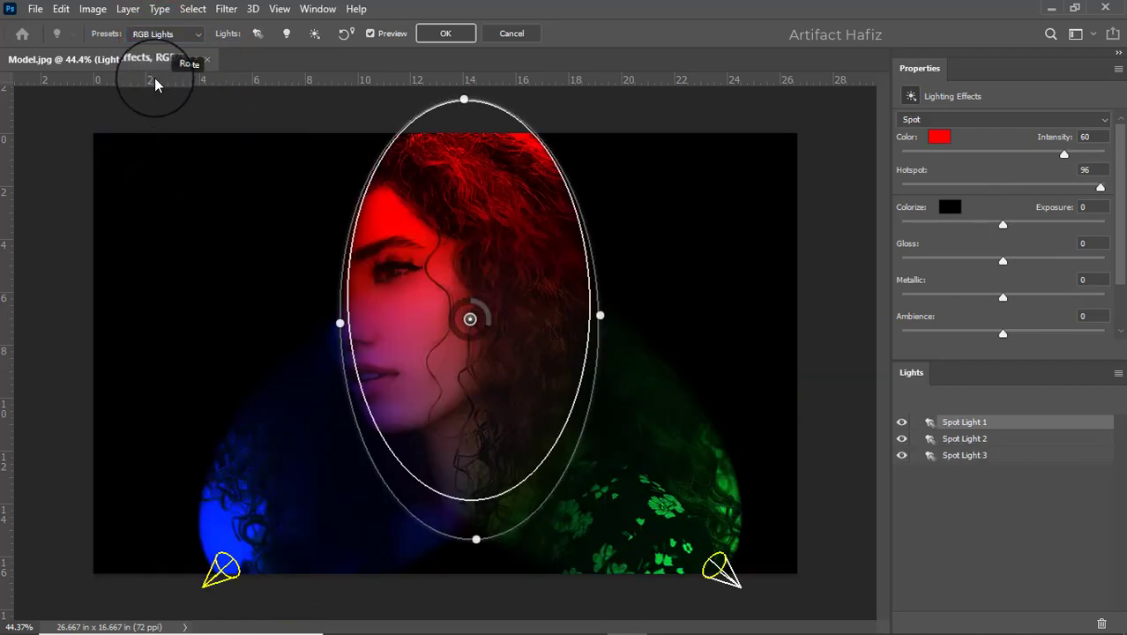
left_click(159, 34)
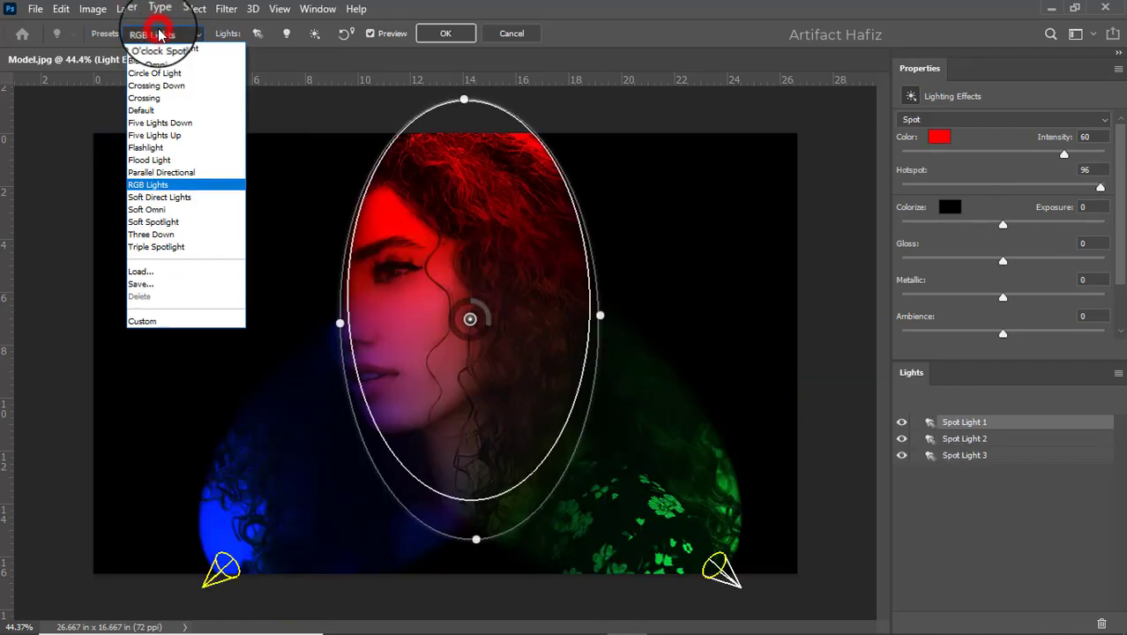
left_click(167, 197)
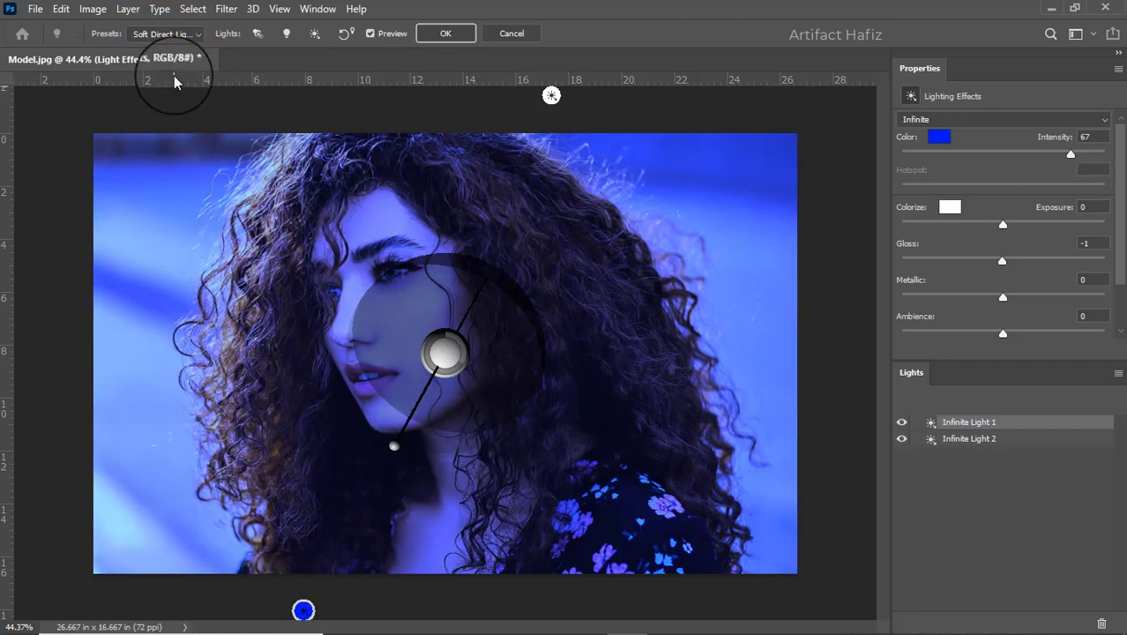
left_click(161, 35)
left_click(160, 209)
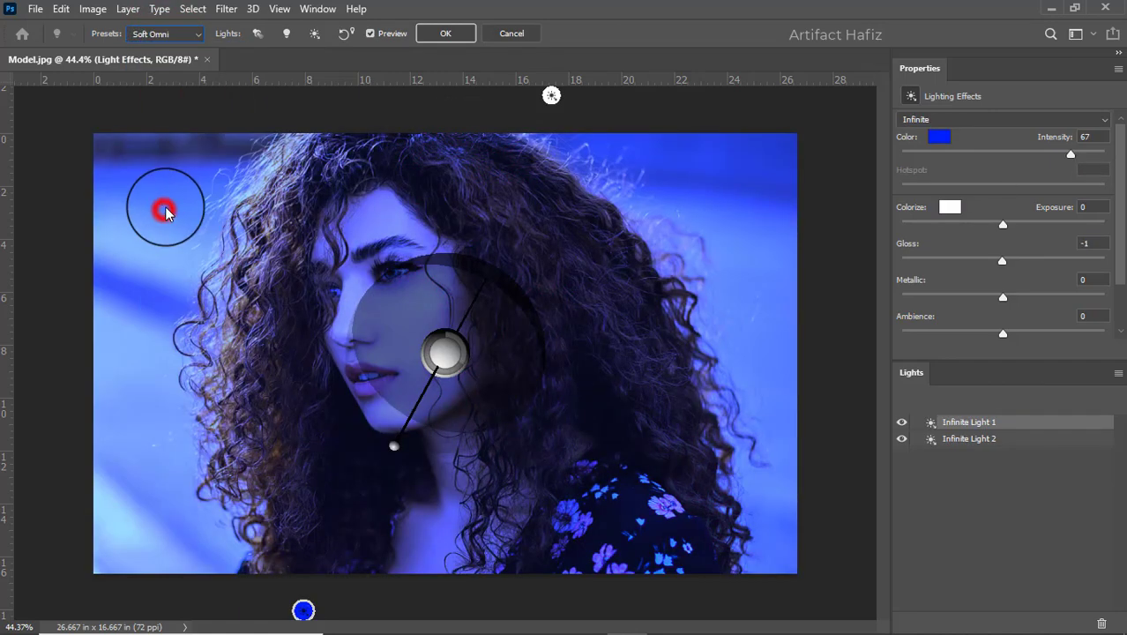
Step: Try the Soft Spotlight, Three Down, Triple Spotlight and Crossing lighting presets on the portrait
left_click(160, 37)
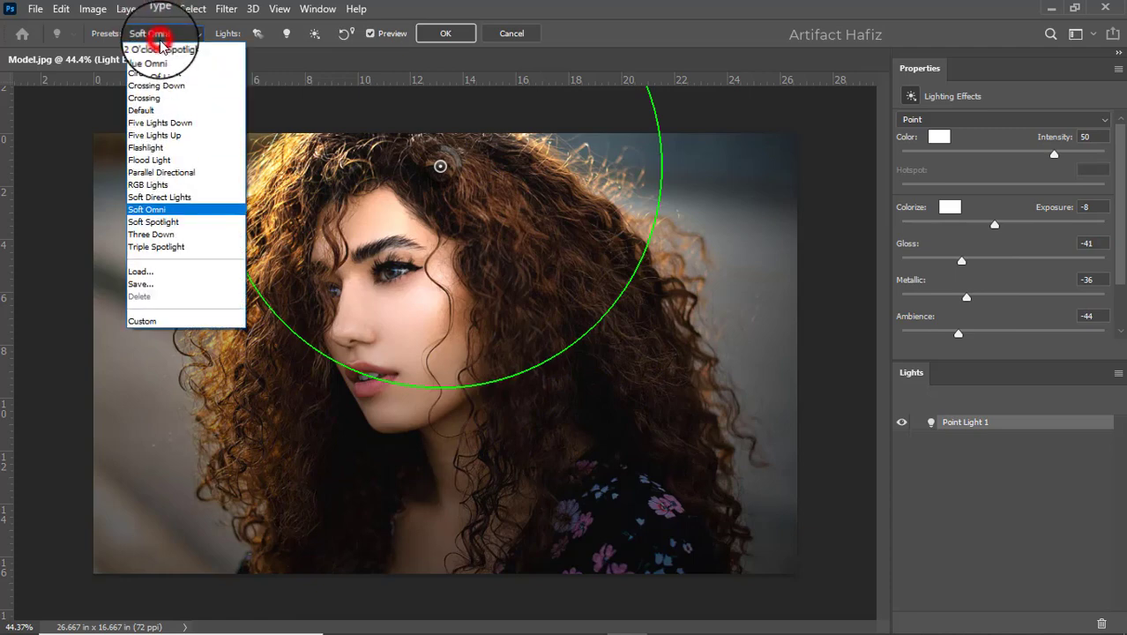
left_click(172, 224)
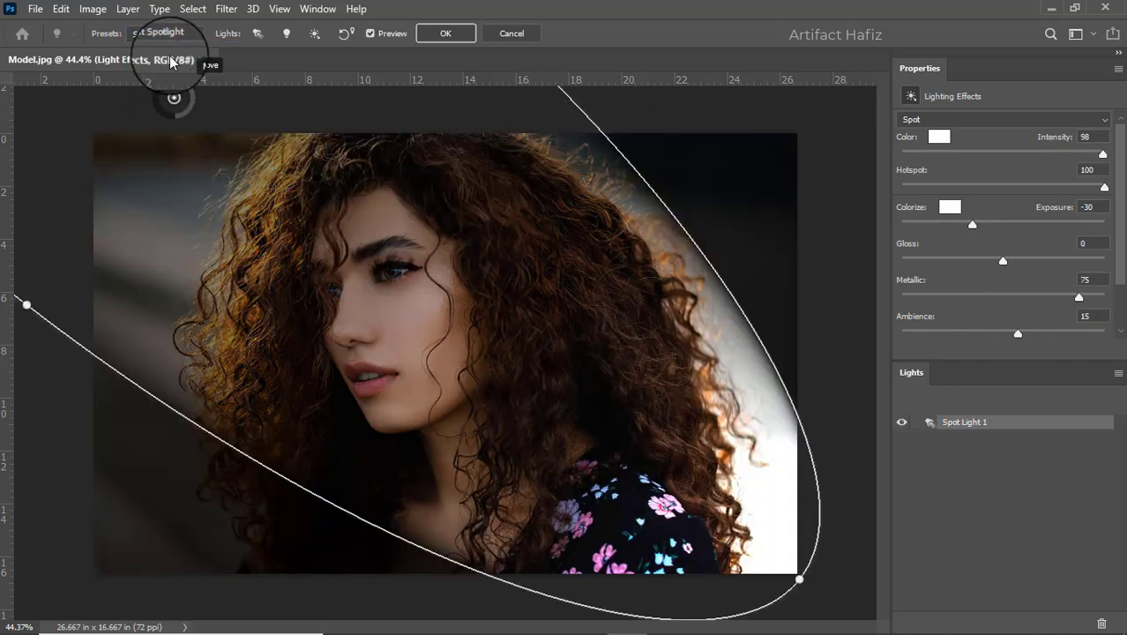
left_click(168, 34)
left_click(162, 234)
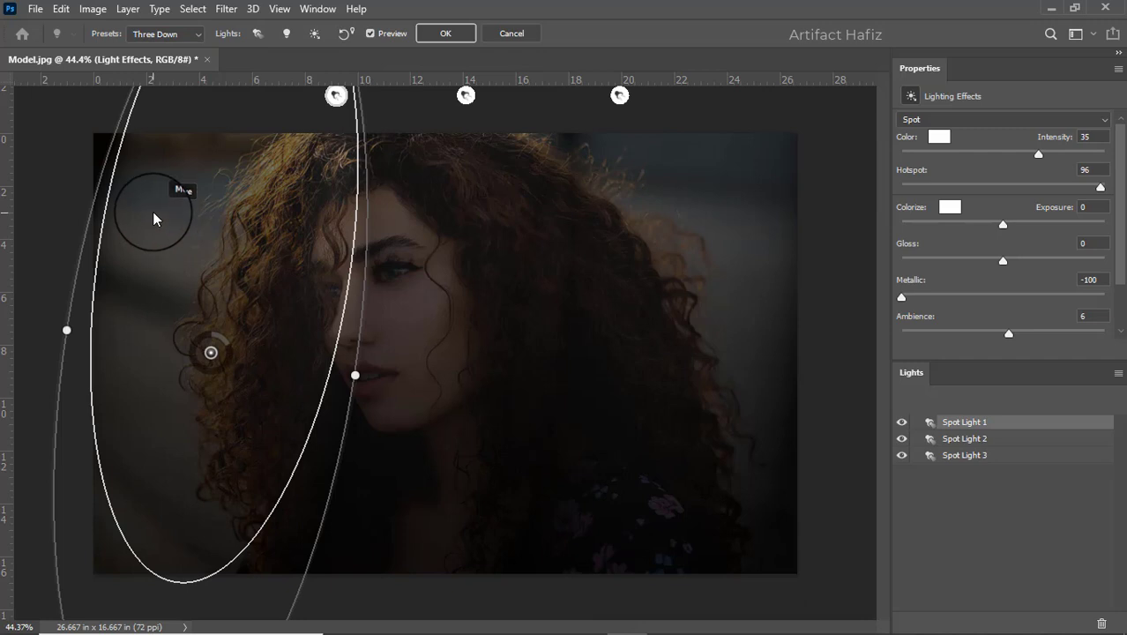
left_click(137, 35)
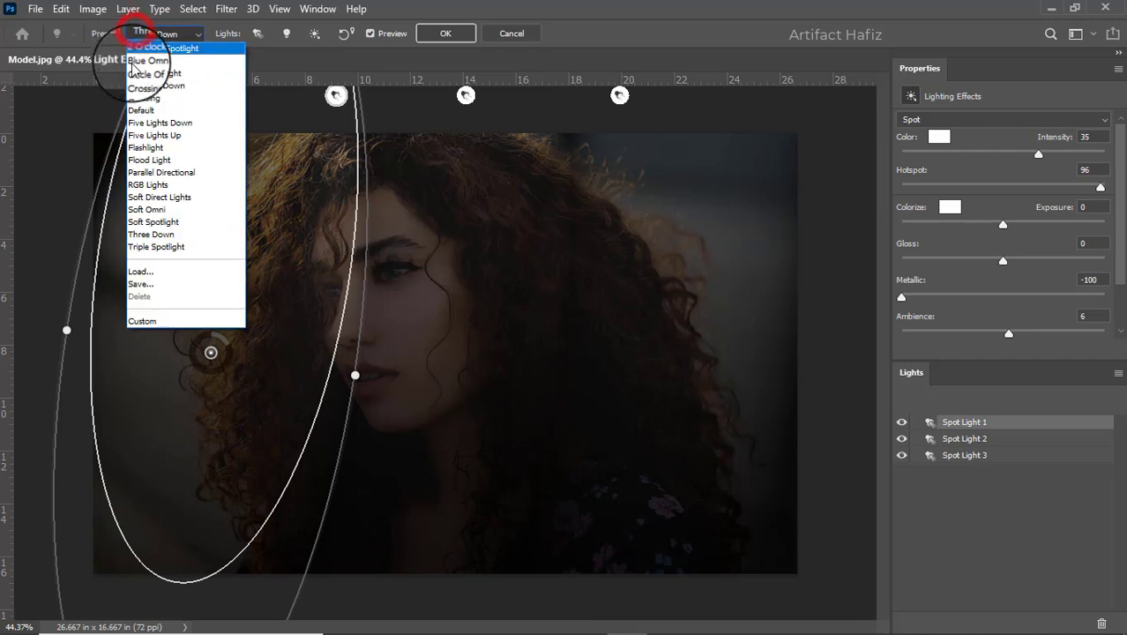
left_click(170, 250)
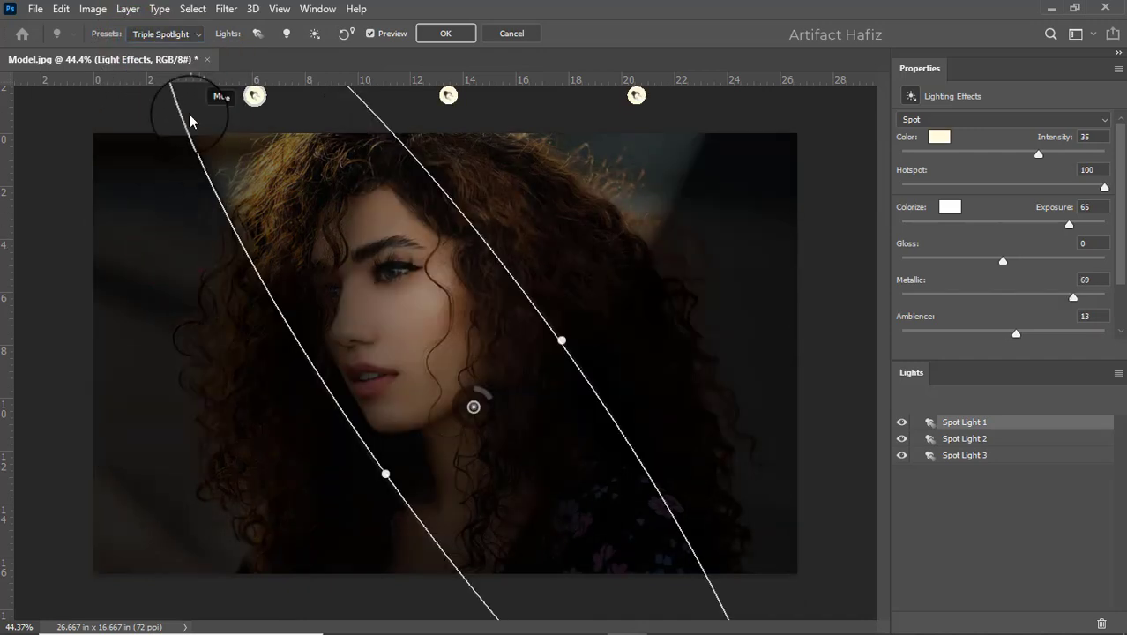
left_click(165, 39)
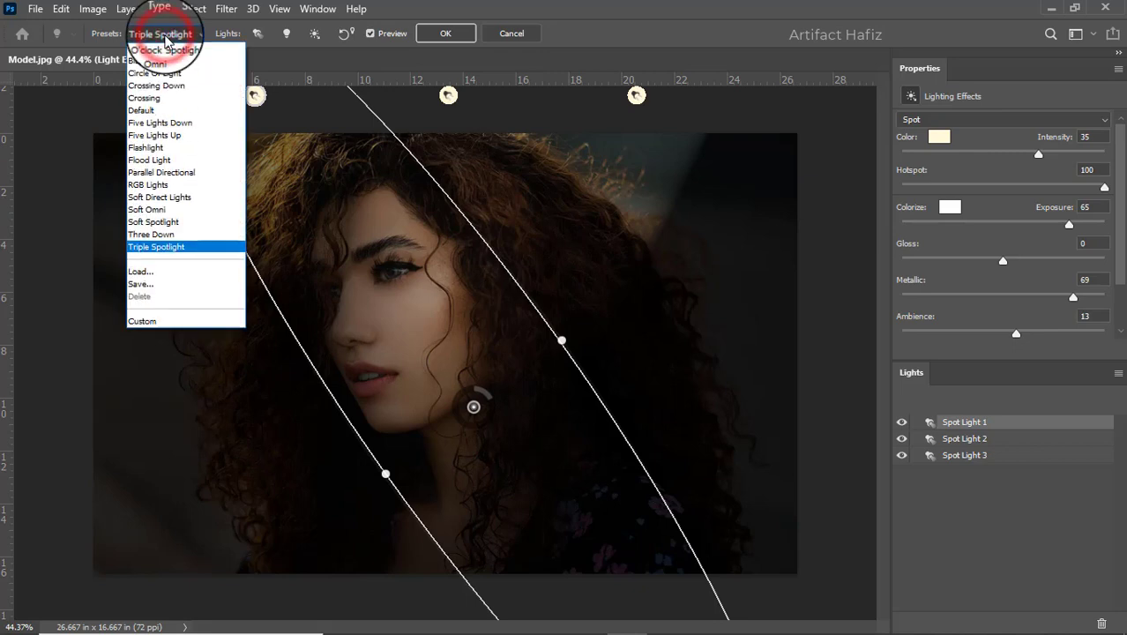
left_click(155, 99)
Step: Apply the Flashlight preset and place its point light just above the photo's upper-left edge with an intensity of 97
left_click(164, 33)
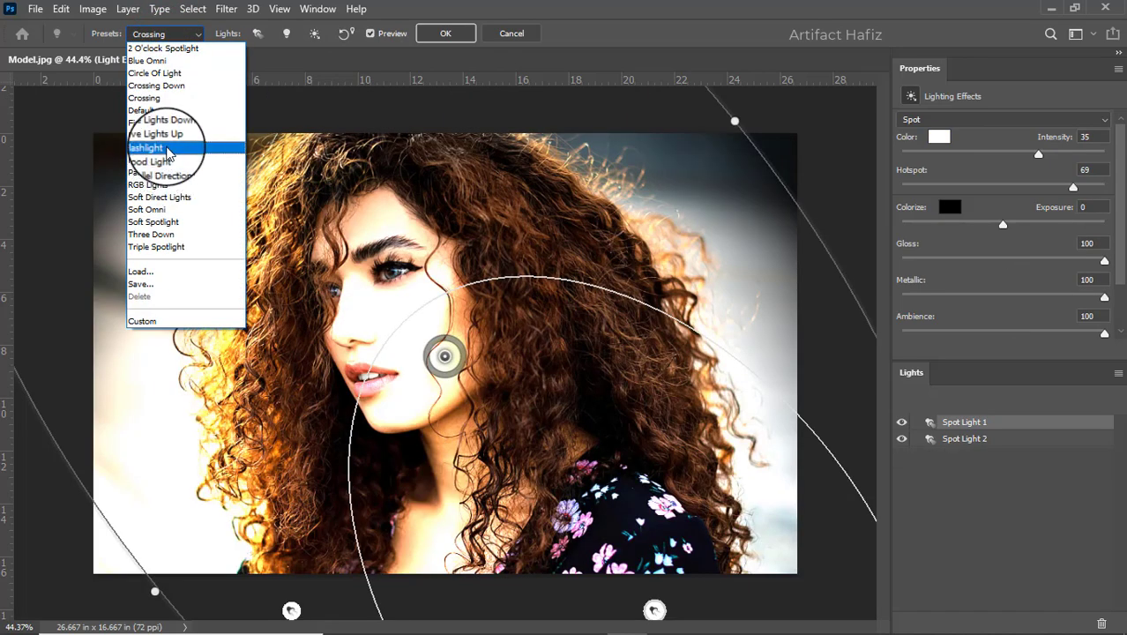
left_click(167, 149)
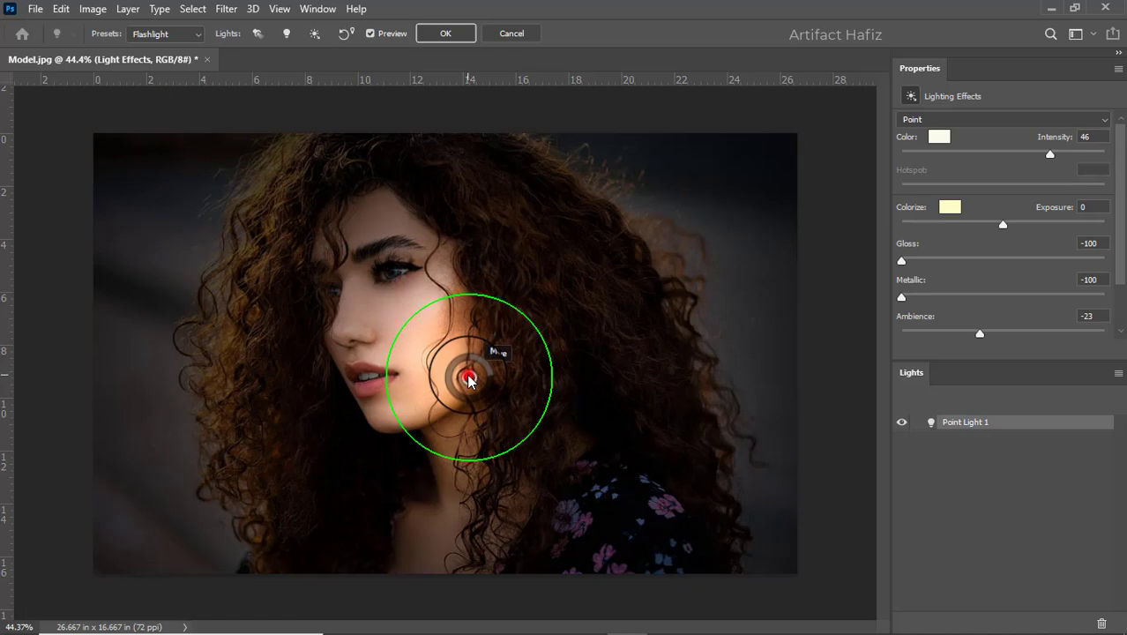
left_click_drag(468, 379, 162, 178)
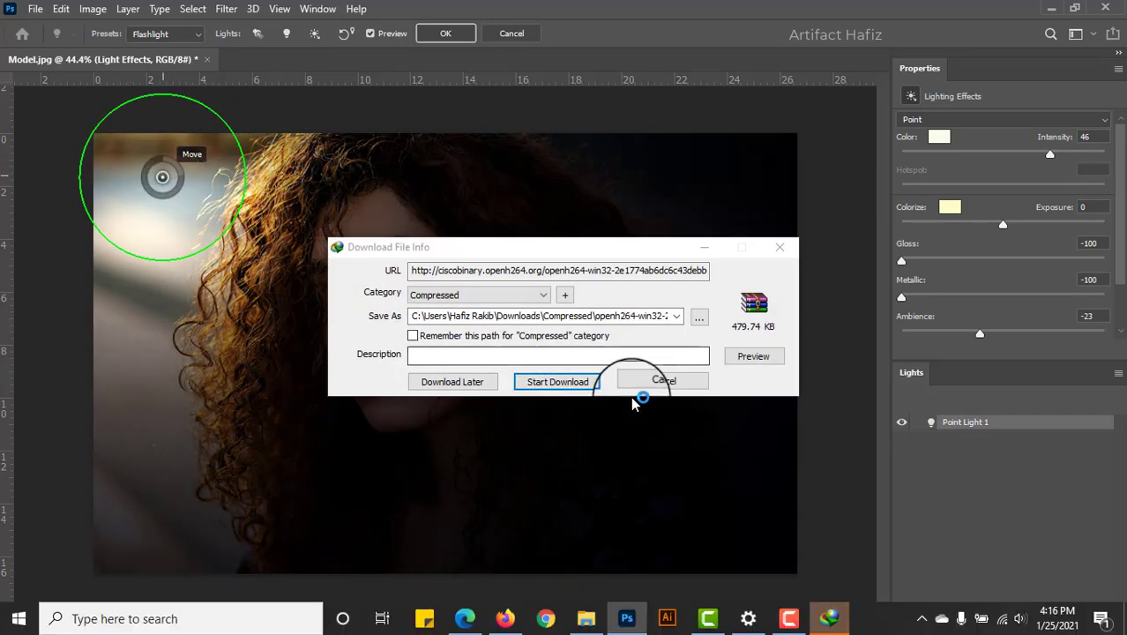
left_click(649, 378)
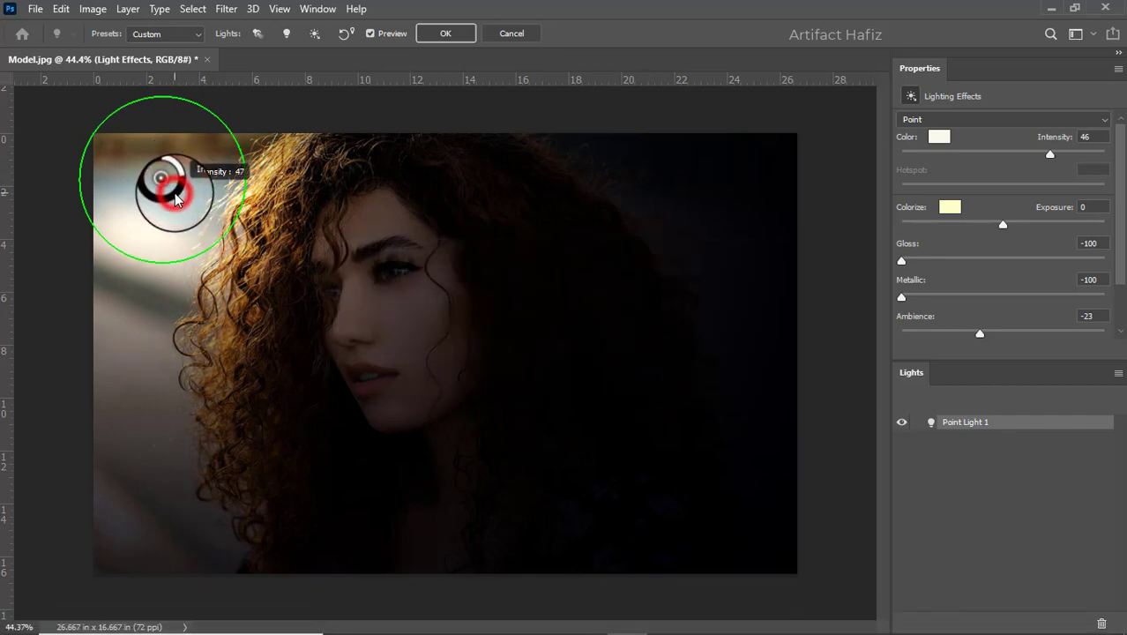
left_click_drag(181, 192, 199, 133)
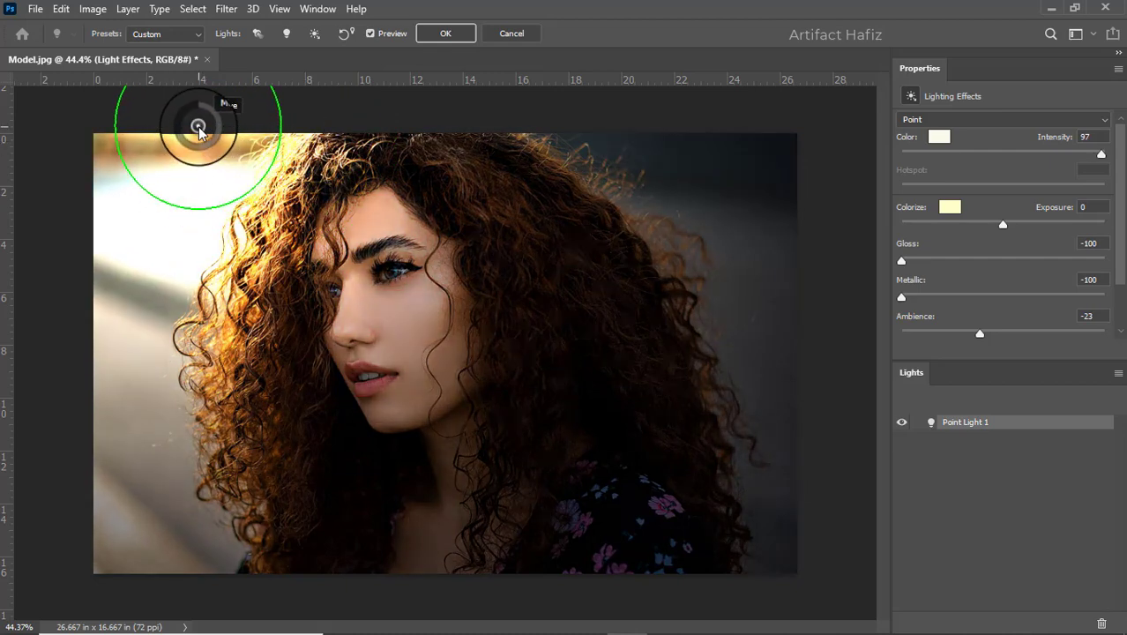
Step: Set the point light's colour to a warm orange with hue 40, saturation 77% and brightness 100%
left_click(940, 138)
left_click_drag(818, 433, 829, 381)
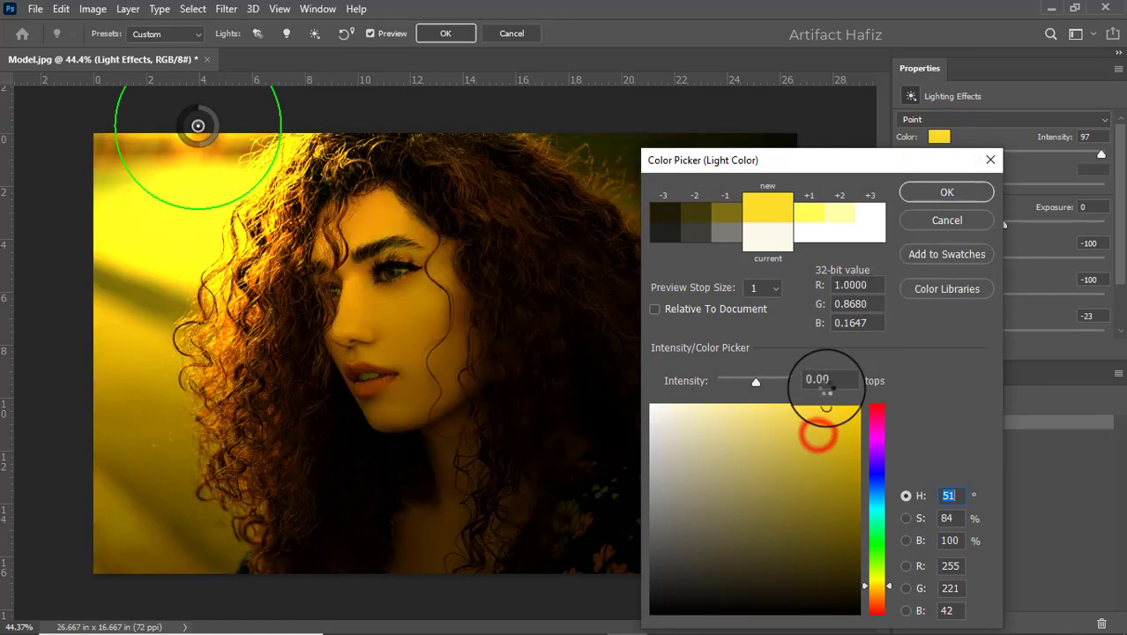
mouse_move(864, 496)
left_mouse_down()
mouse_move(856, 558)
mouse_move(812, 410)
mouse_move(850, 363)
mouse_move(861, 380)
mouse_move(866, 371)
left_mouse_up()
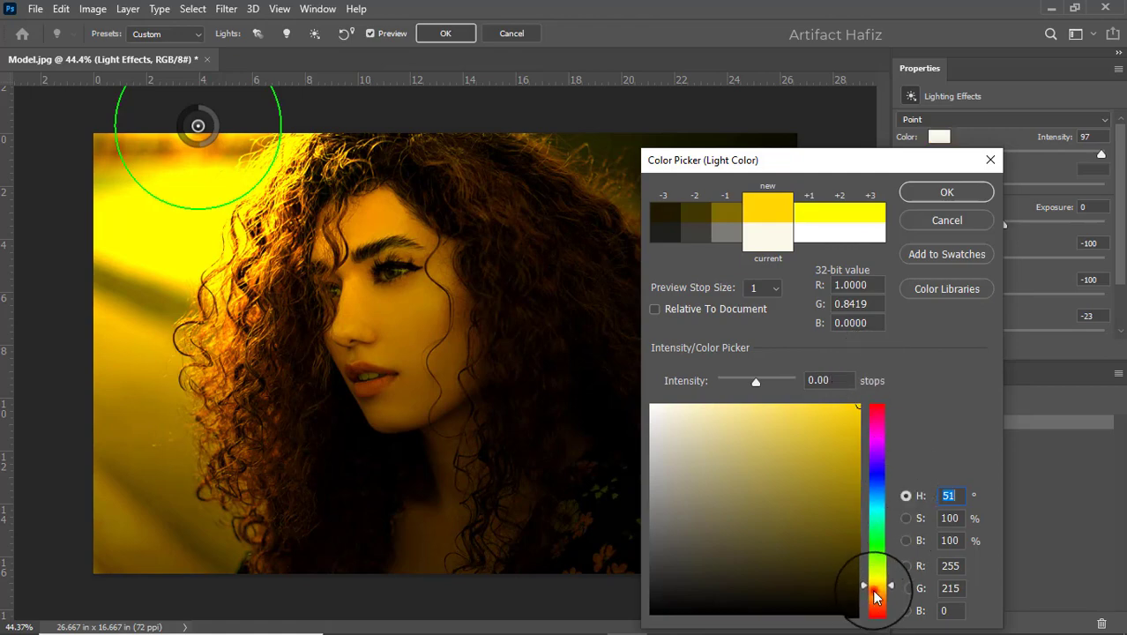
mouse_move(876, 597)
left_mouse_down()
mouse_move(878, 612)
mouse_move(887, 551)
mouse_move(885, 607)
mouse_move(889, 598)
left_mouse_up()
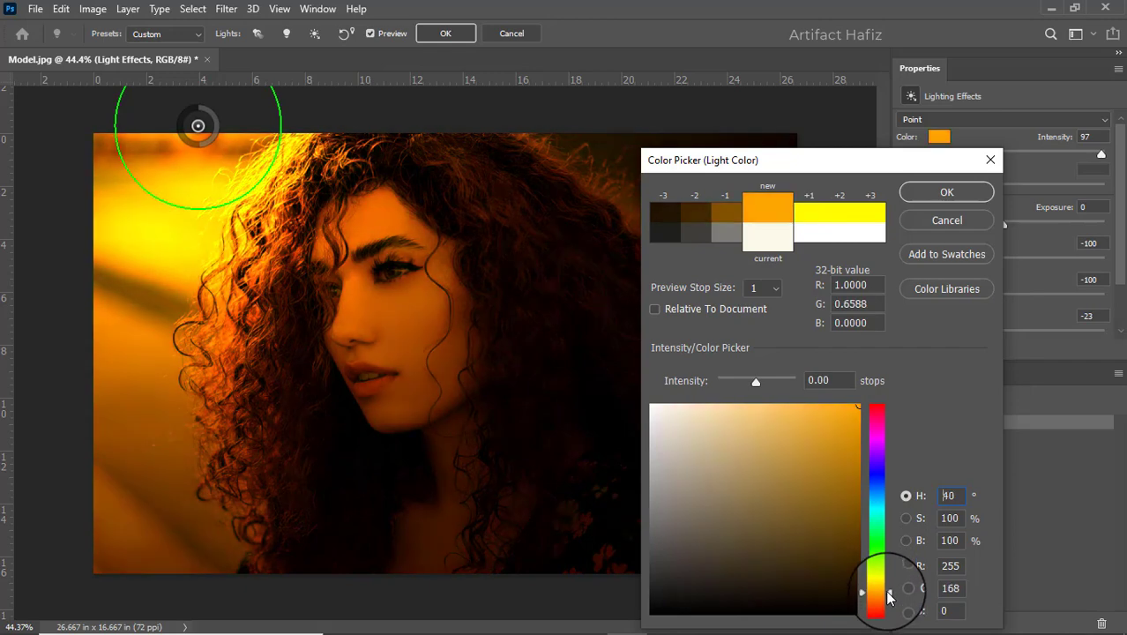
left_click(823, 407)
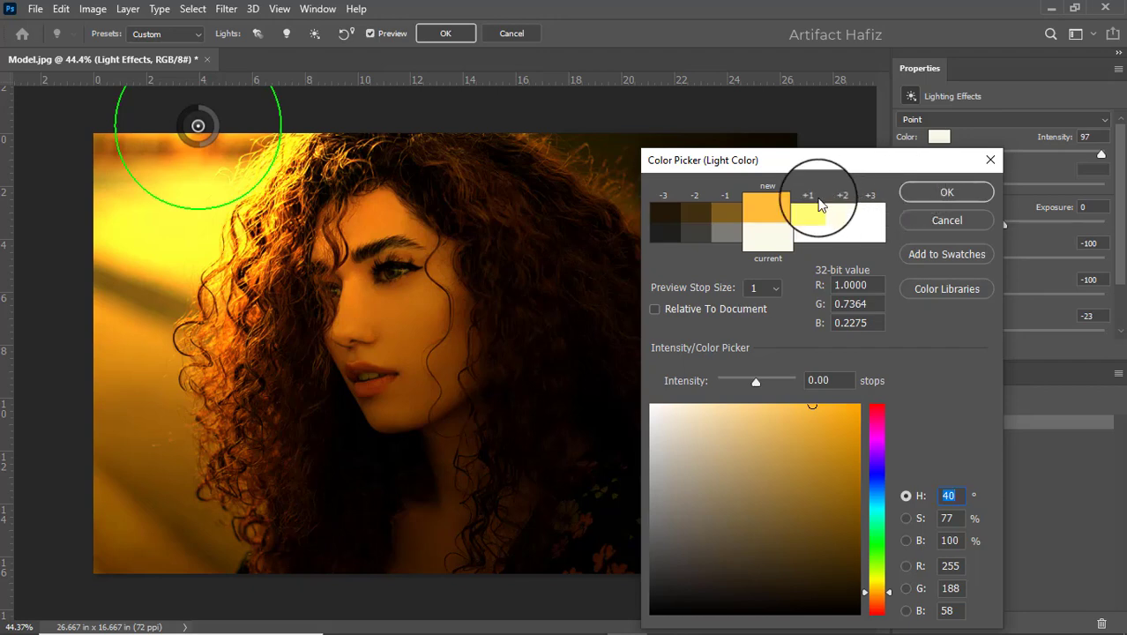
left_click(947, 191)
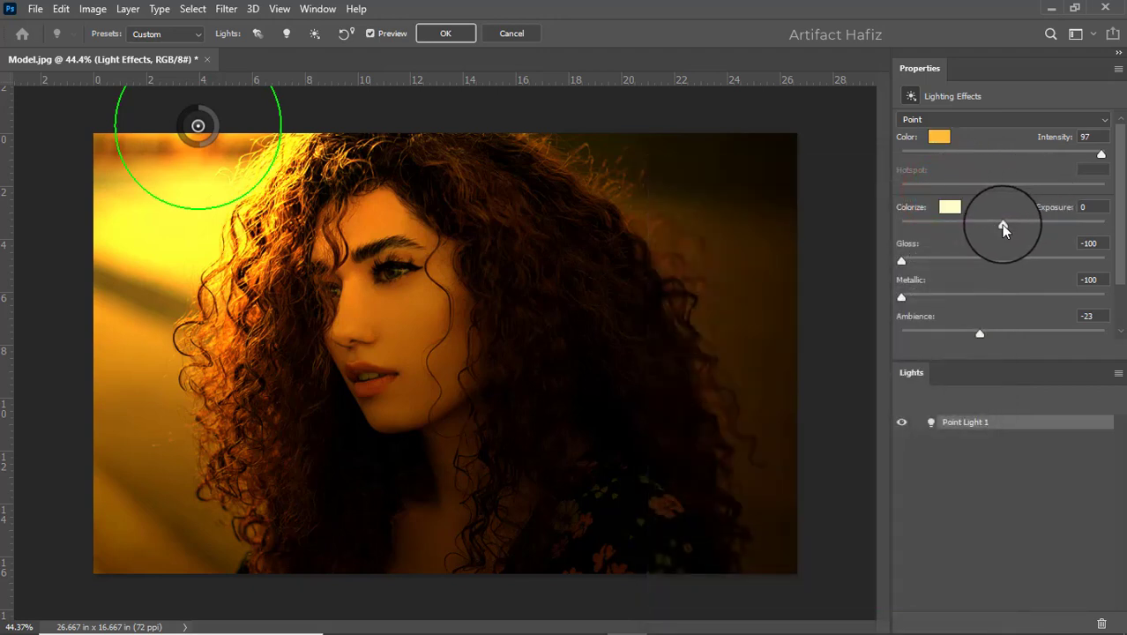
Step: Set the lighting exposure to 7, gloss to -33, metallic to -100 and ambience to -27, and apply the Lighting Effects filter
mouse_move(1006, 225)
left_mouse_down()
mouse_move(951, 233)
mouse_move(1012, 220)
left_mouse_up()
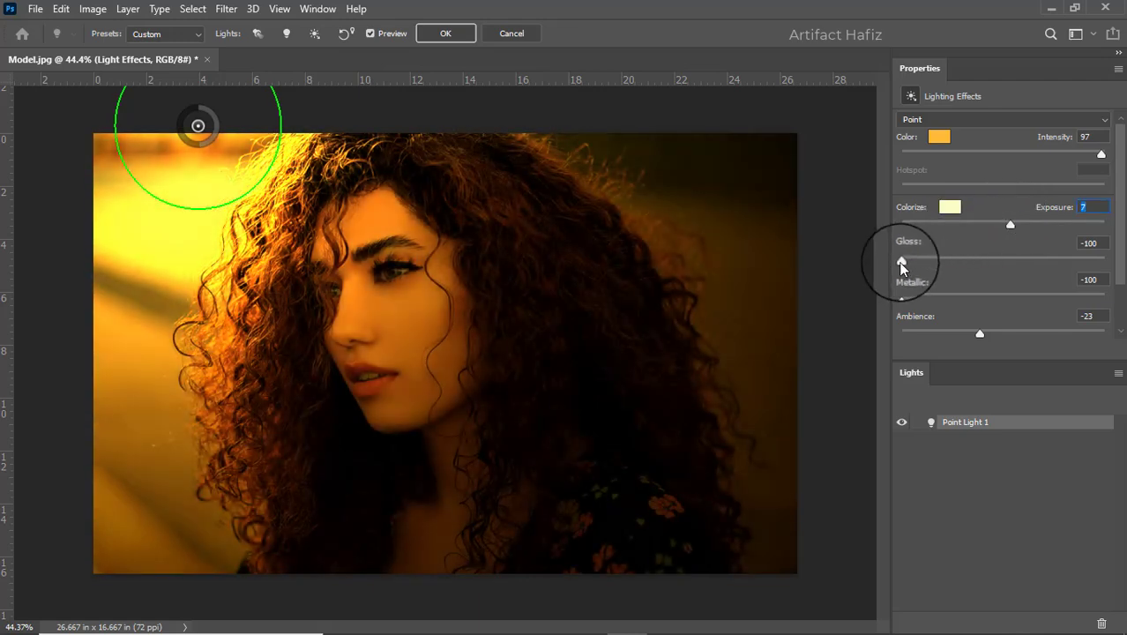
left_click_drag(901, 261, 969, 265)
mouse_move(901, 297)
left_mouse_down()
mouse_move(974, 293)
mouse_move(891, 295)
left_mouse_up()
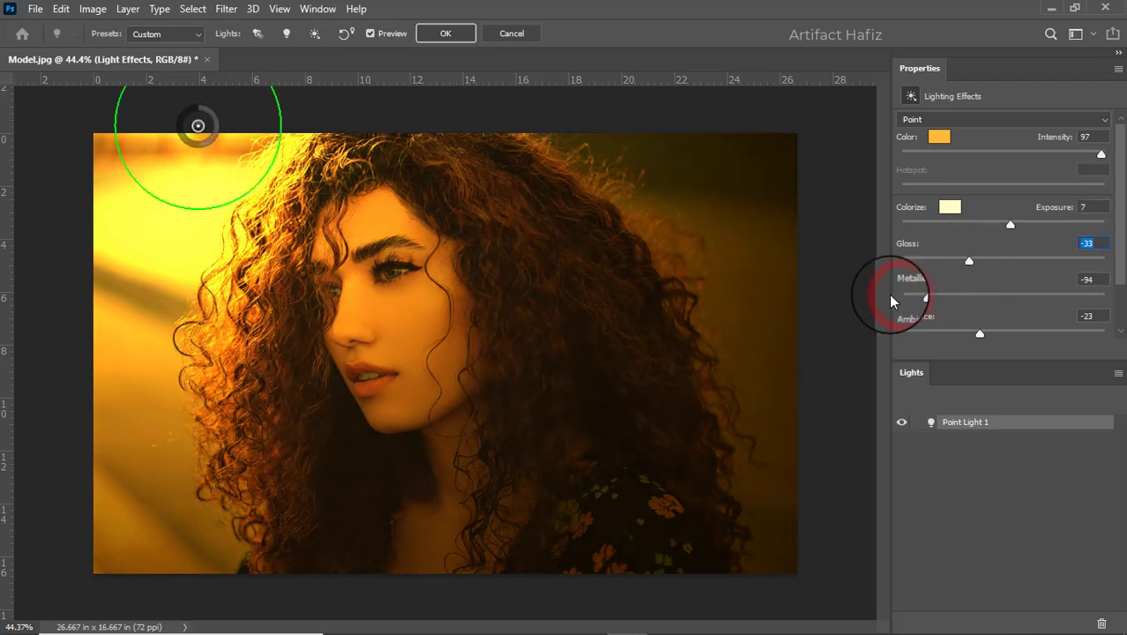
mouse_move(979, 333)
left_mouse_down()
mouse_move(1037, 335)
mouse_move(960, 334)
mouse_move(981, 341)
left_mouse_up()
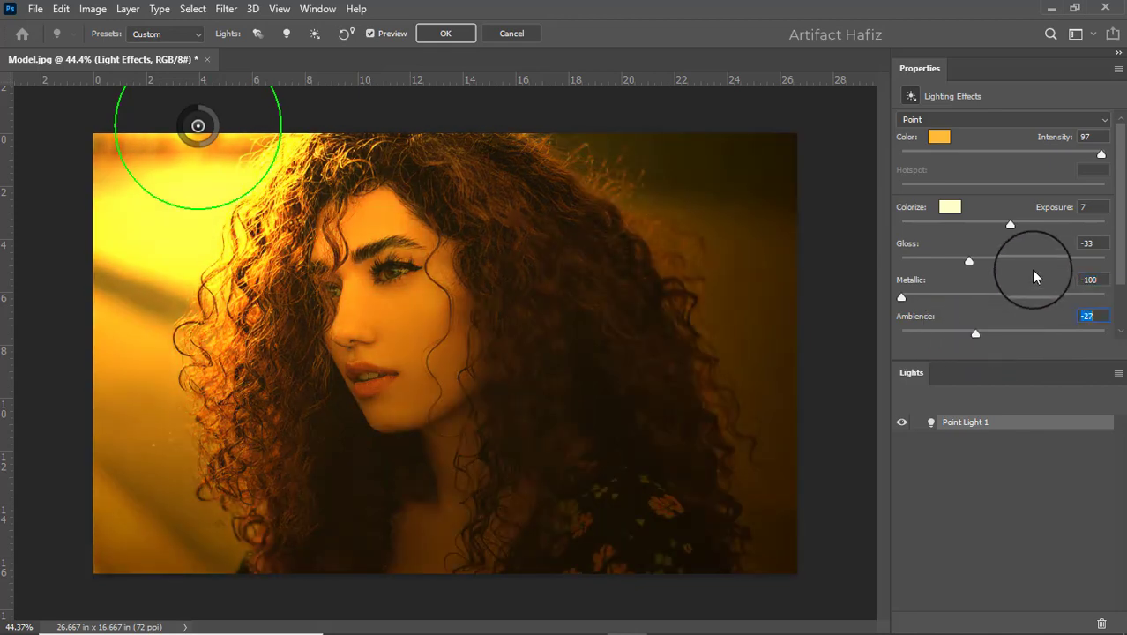
scroll(1031, 269, "down", 2)
scroll(1034, 273, "down", 1)
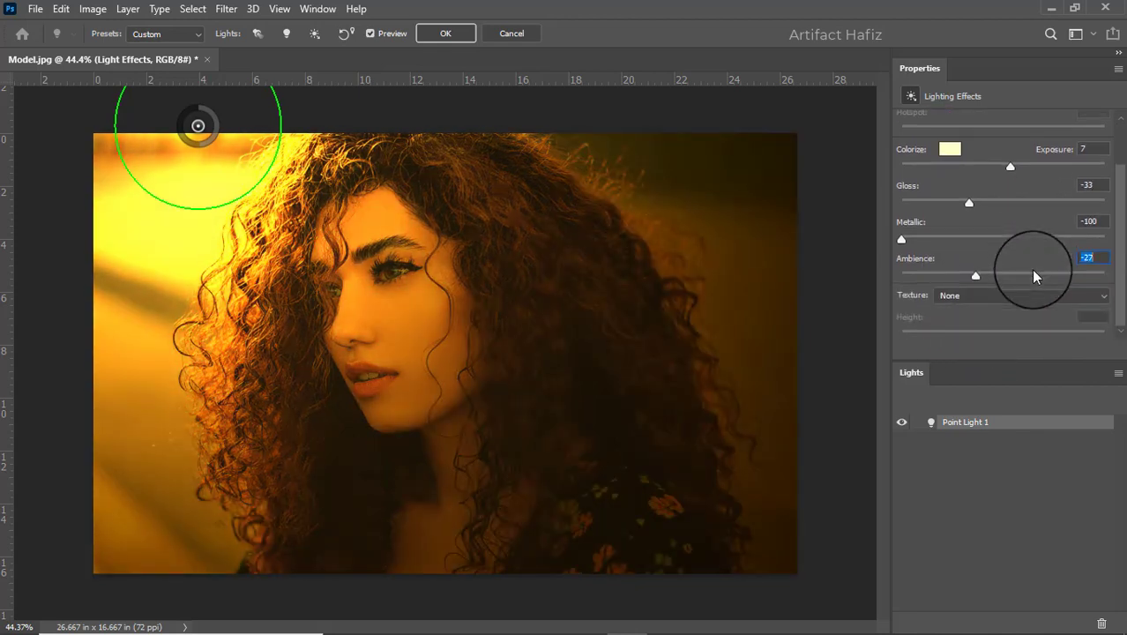
left_click(447, 32)
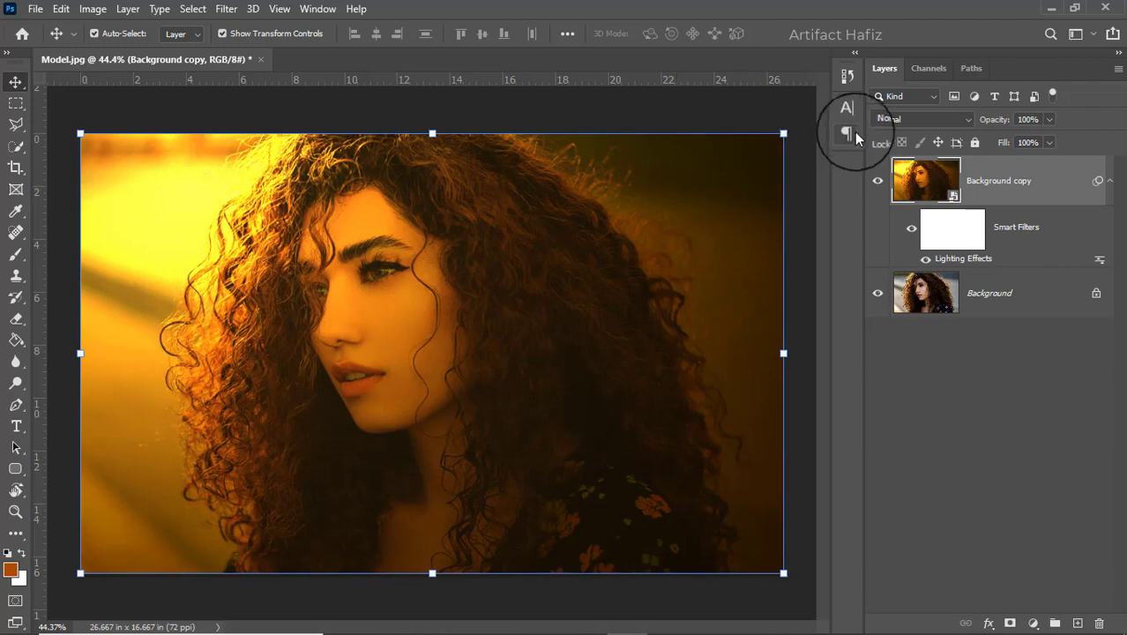
Step: Set the Background copy layer to Screen blend mode, compare it with the original, and set its opacity to 87%
left_click(899, 119)
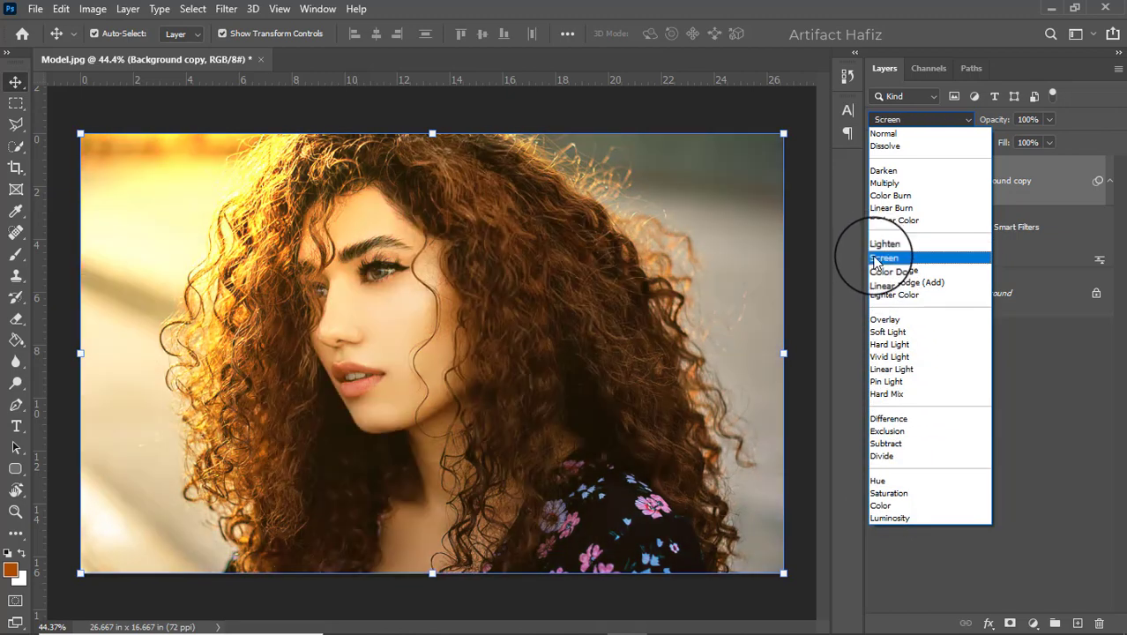
left_click(878, 257)
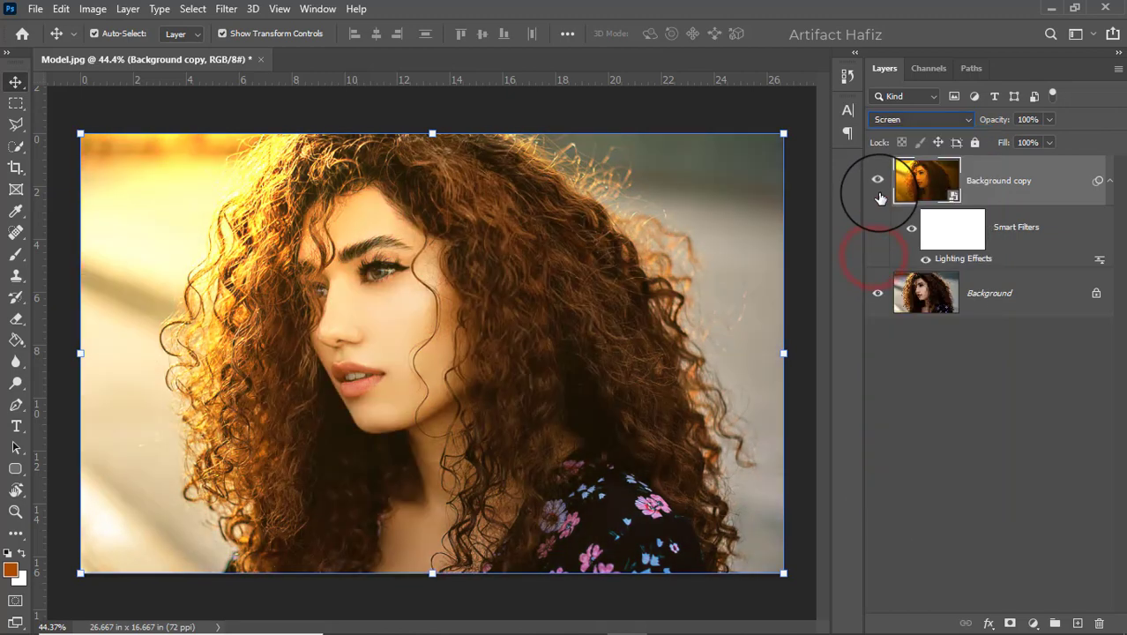
left_click(878, 182)
left_click(879, 183)
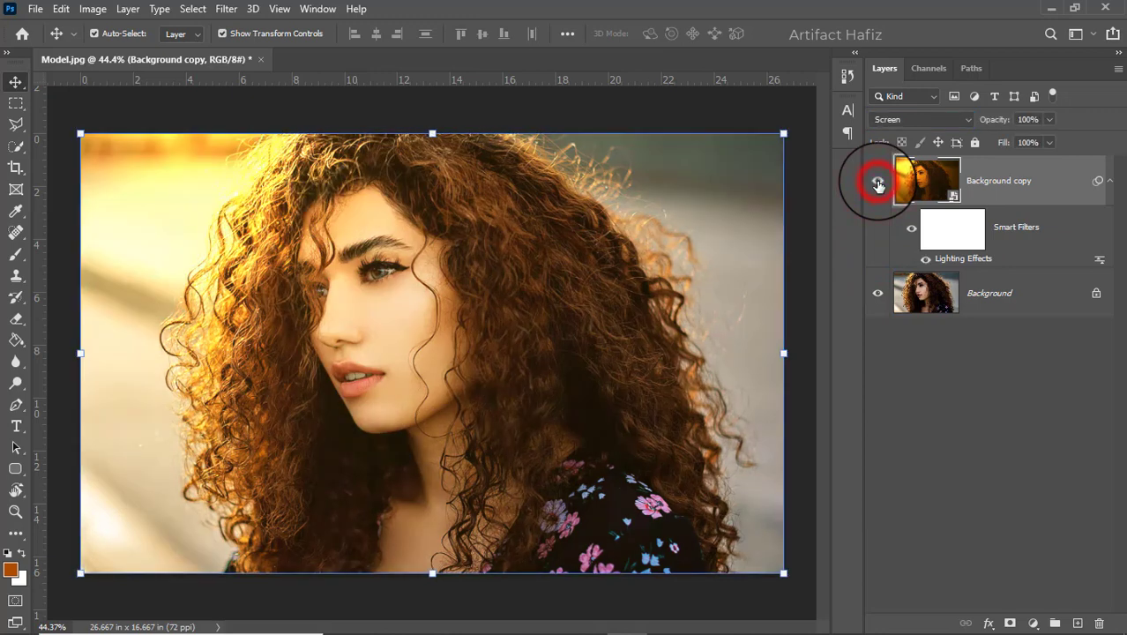
left_click(1050, 119)
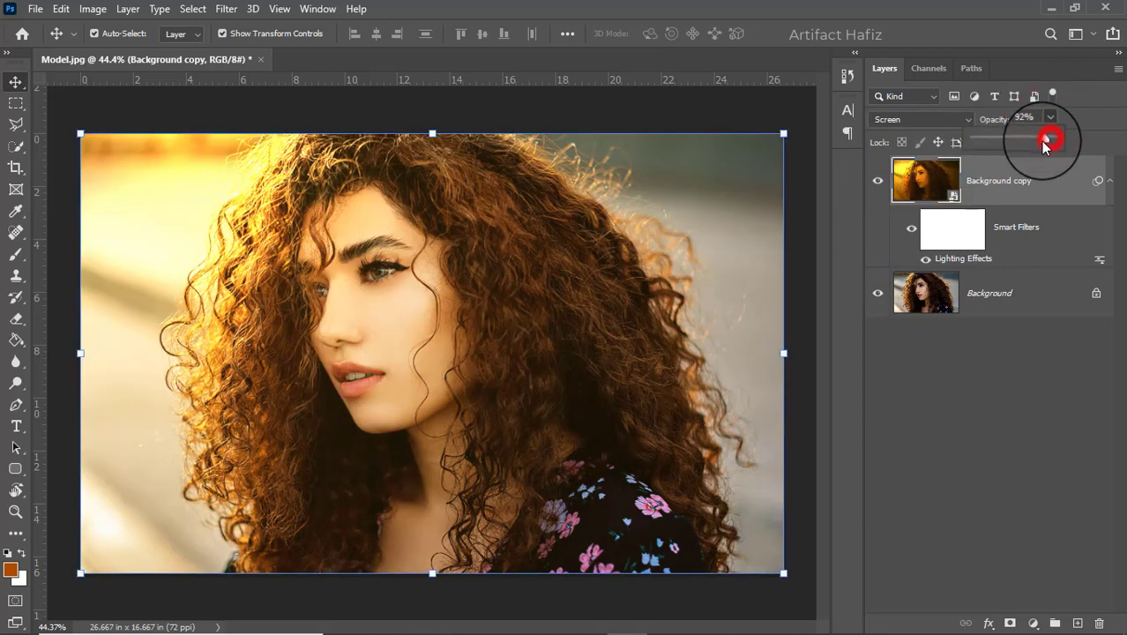
left_click_drag(1045, 141, 1039, 141)
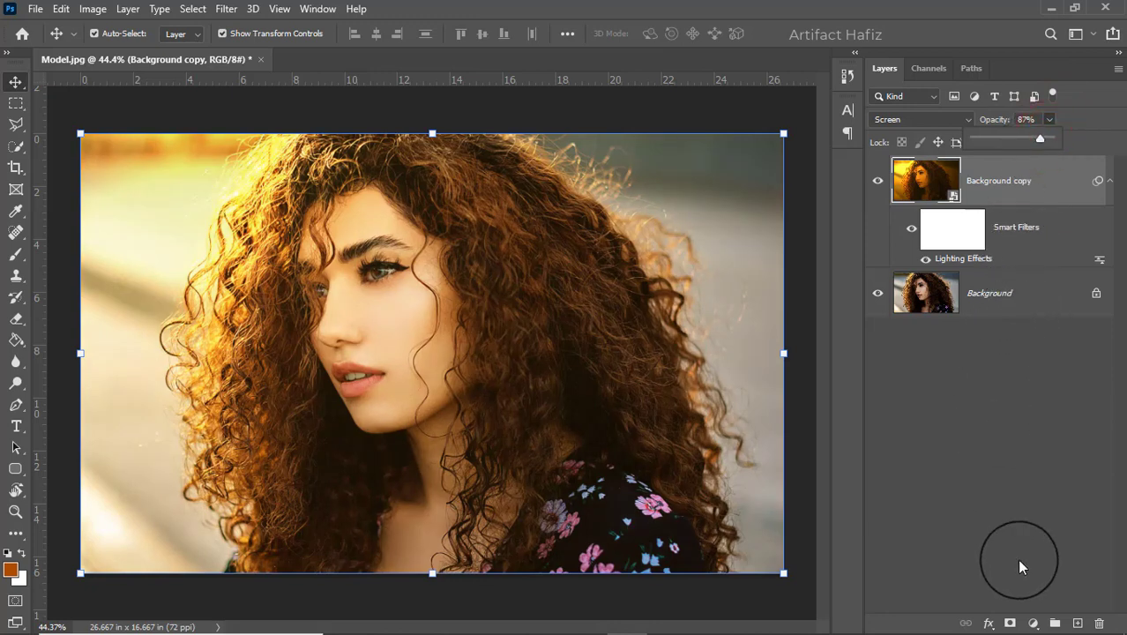
Step: Add a Color Lookup adjustment layer above the Background copy using the Soft_Warming.look 3D LUT
left_click(1033, 624)
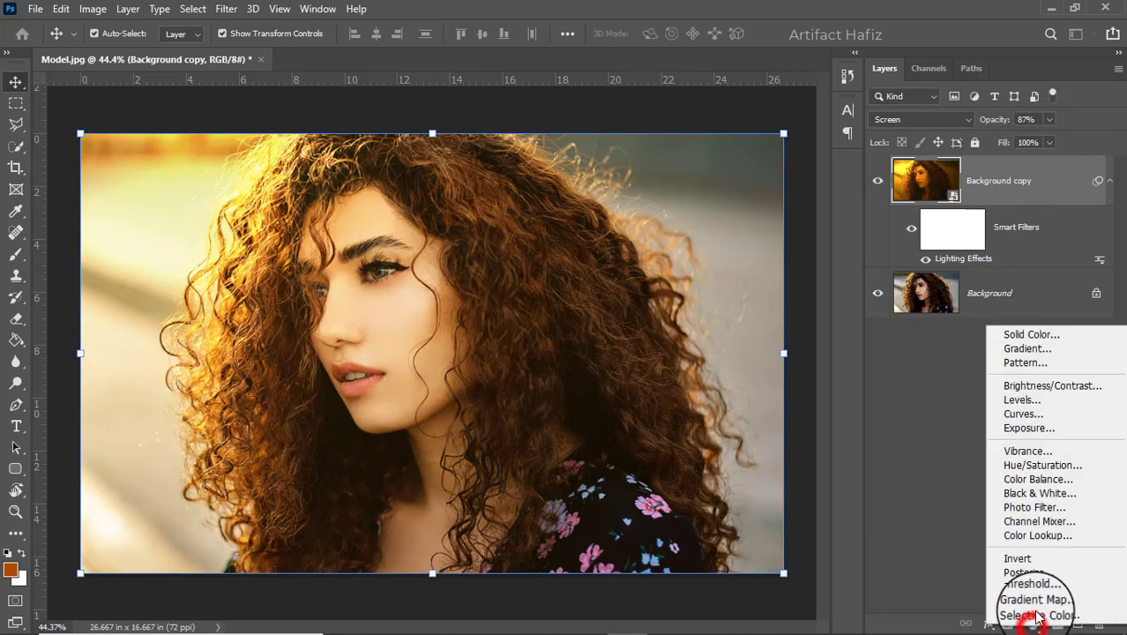
left_click(1037, 535)
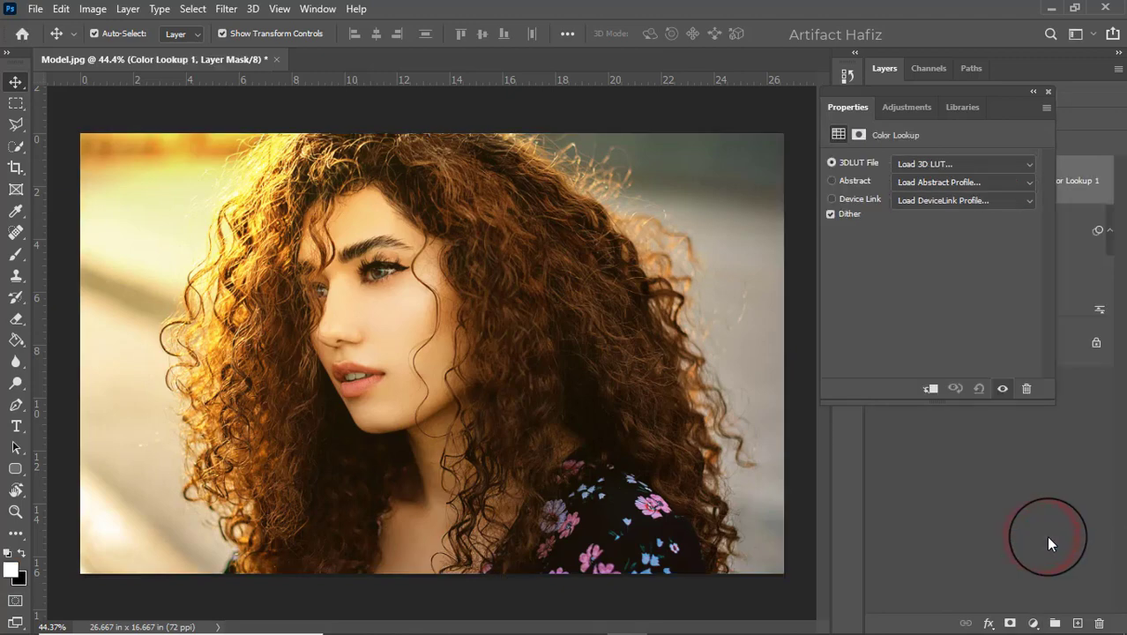
left_click(979, 165)
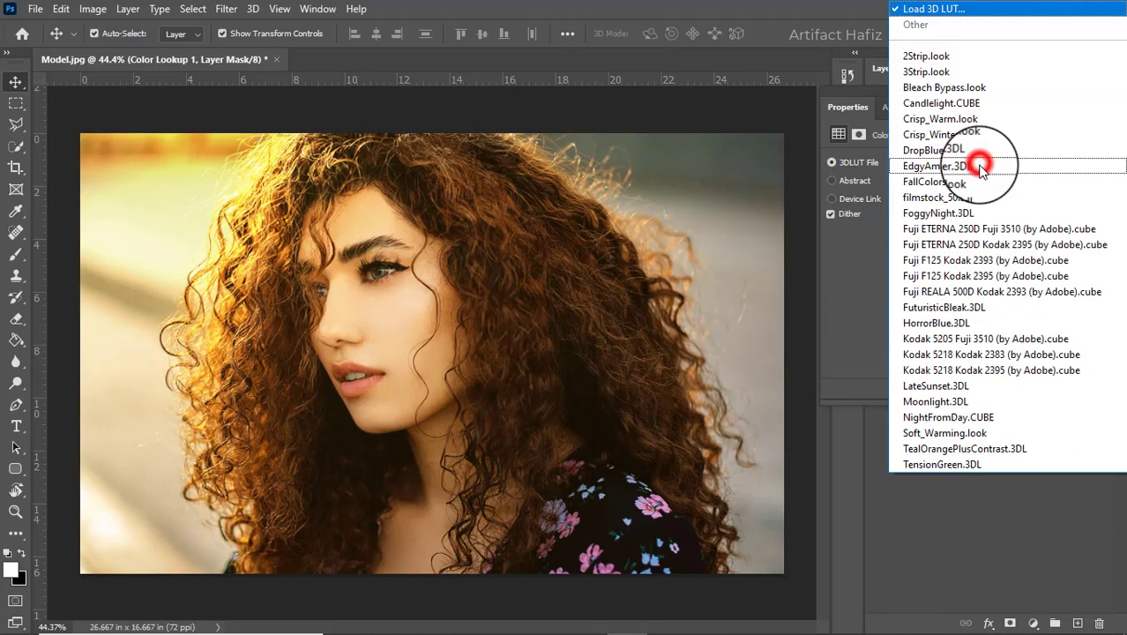
left_click(968, 433)
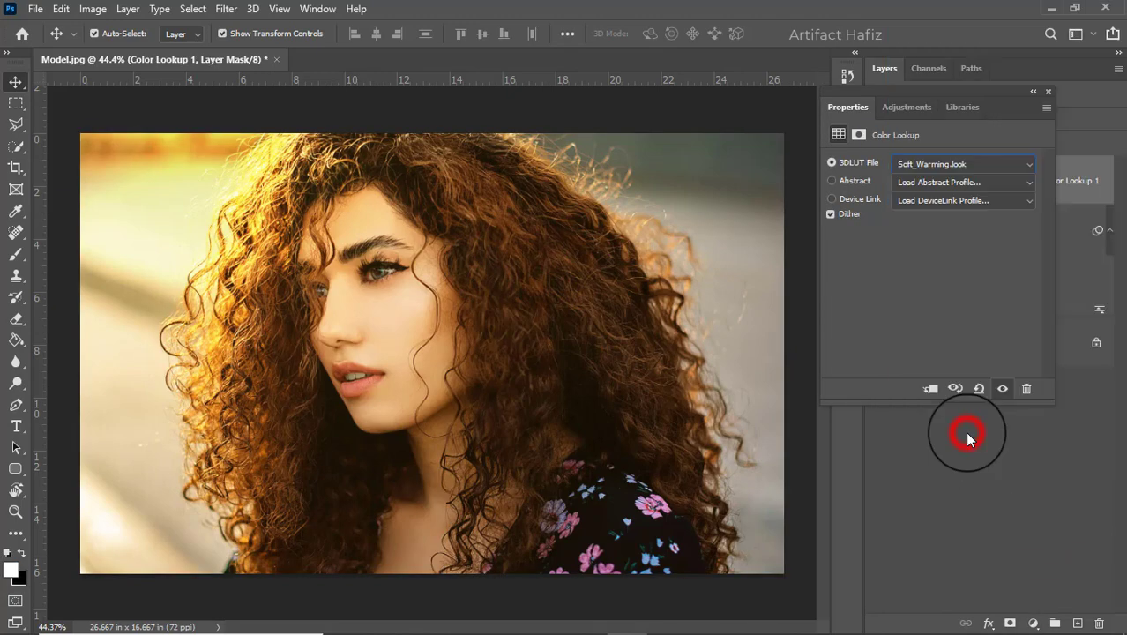
left_click(1048, 92)
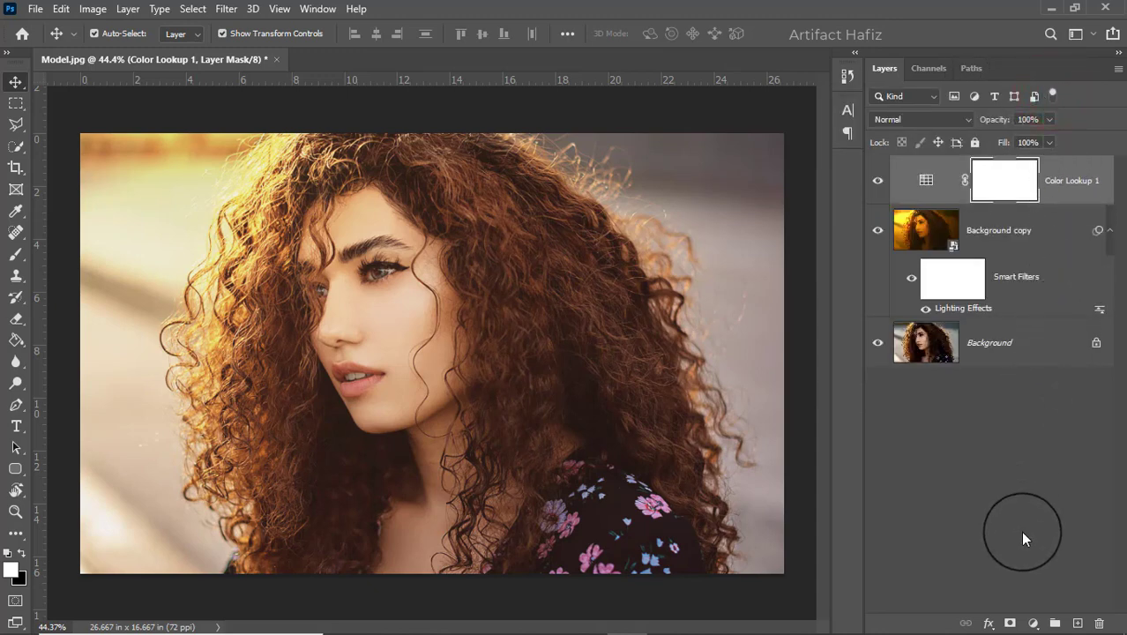
Step: Add a Brightness/Contrast adjustment layer with brightness set to -65
left_click(1036, 621)
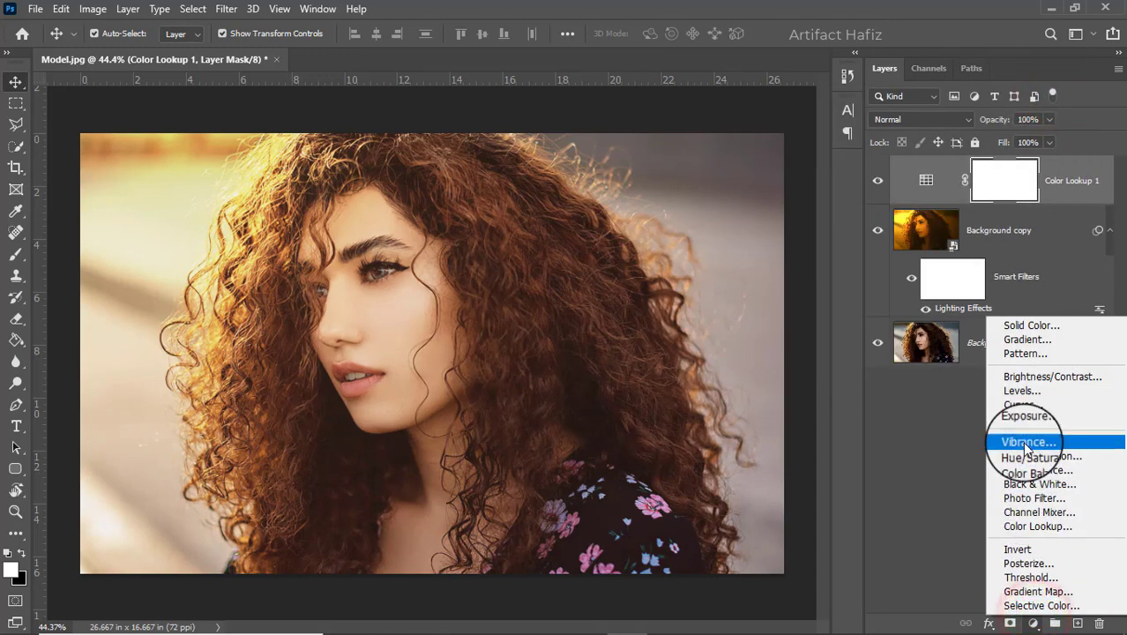
left_click(1024, 376)
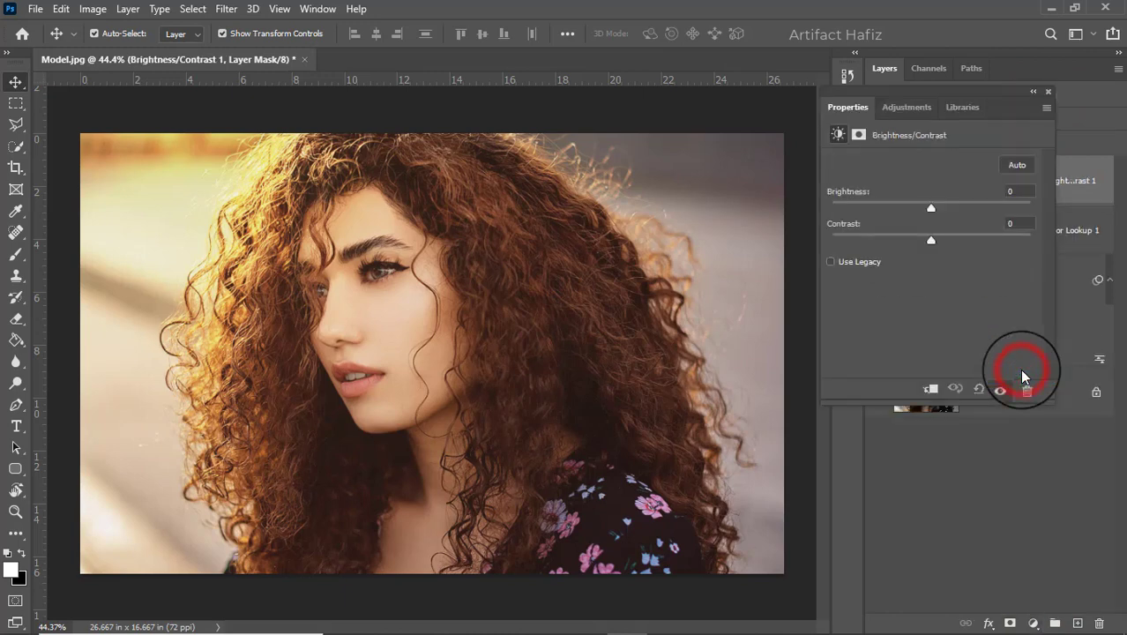
left_click_drag(936, 209, 894, 223)
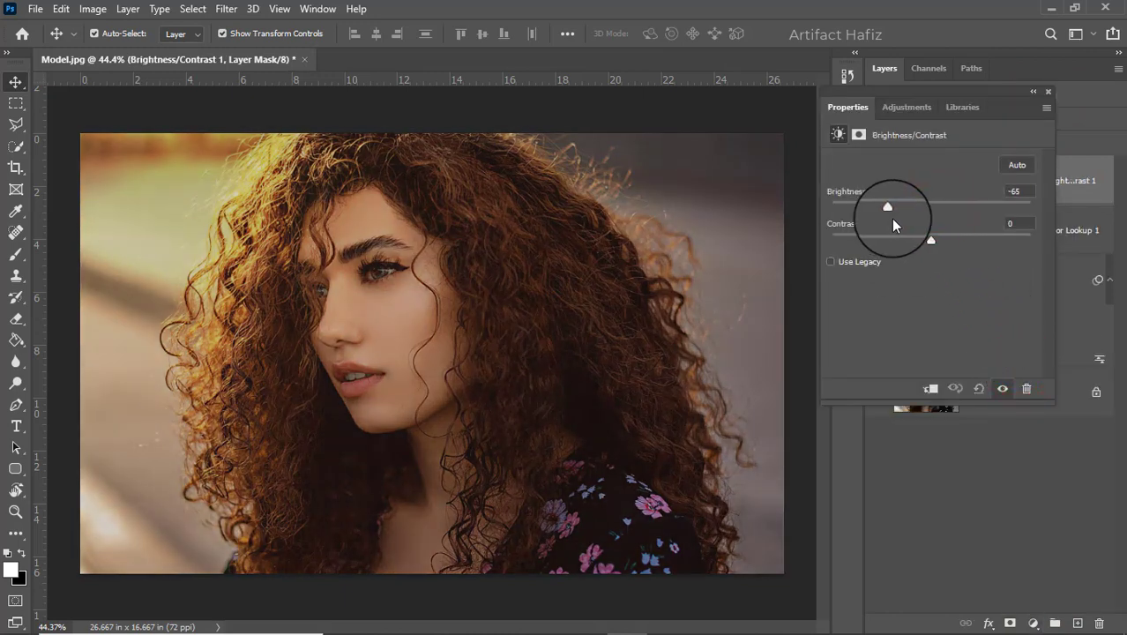
left_click(1050, 93)
Step: Set the Color Lookup adjustment layer's opacity to 73%
left_click(1049, 231)
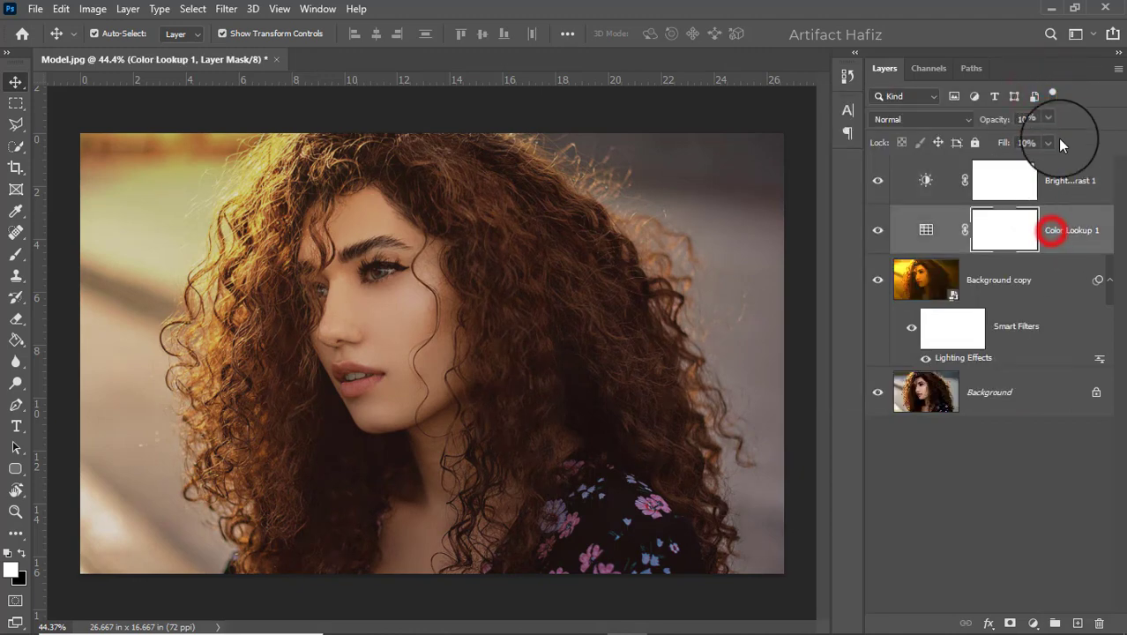
left_click_drag(1051, 139, 1013, 167)
left_click_drag(994, 172, 962, 181)
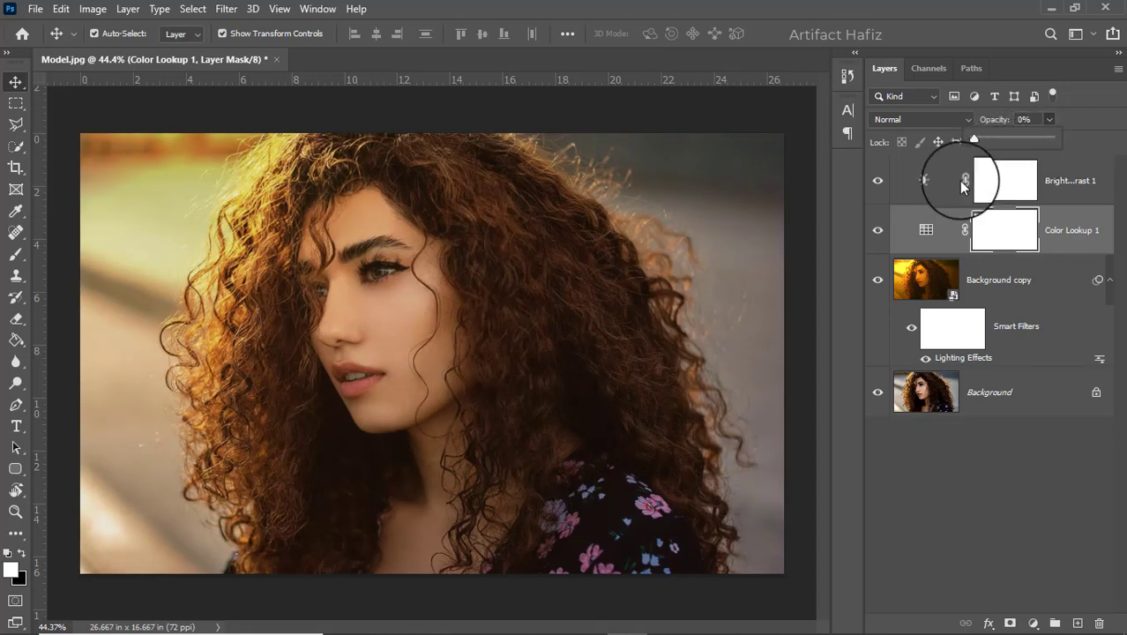
left_click_drag(1063, 166, 1032, 182)
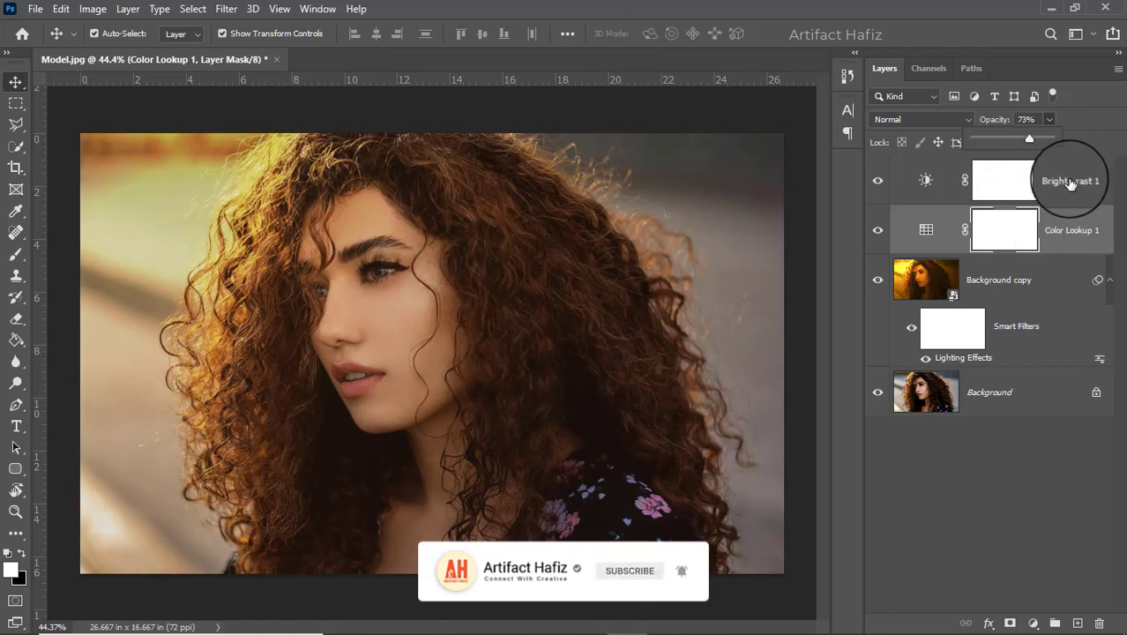
Step: Add a Levels adjustment layer above the Brightness/Contrast layer with midtones at 0.92 and the white input level at 236
left_click(1069, 180)
left_click(1032, 624)
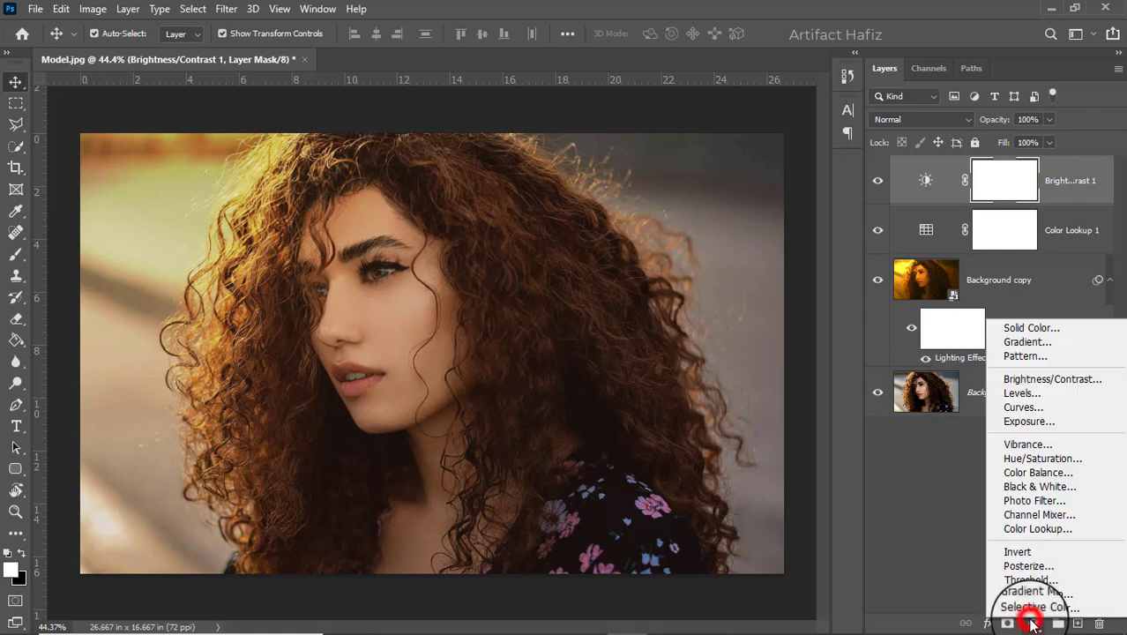
left_click(1030, 399)
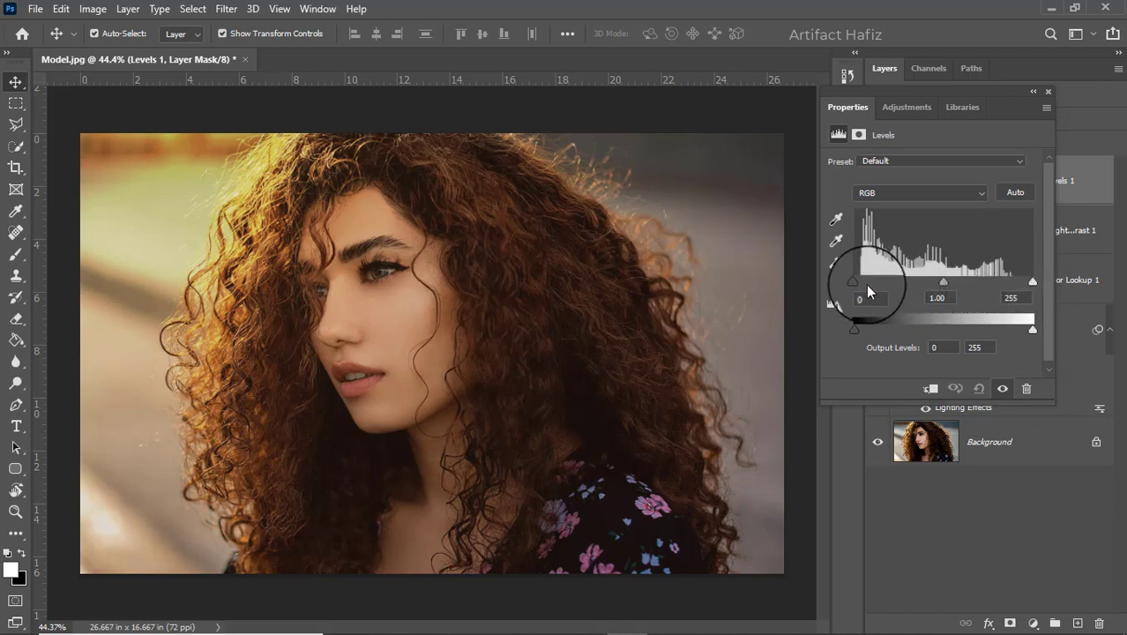
left_click_drag(943, 282, 956, 280)
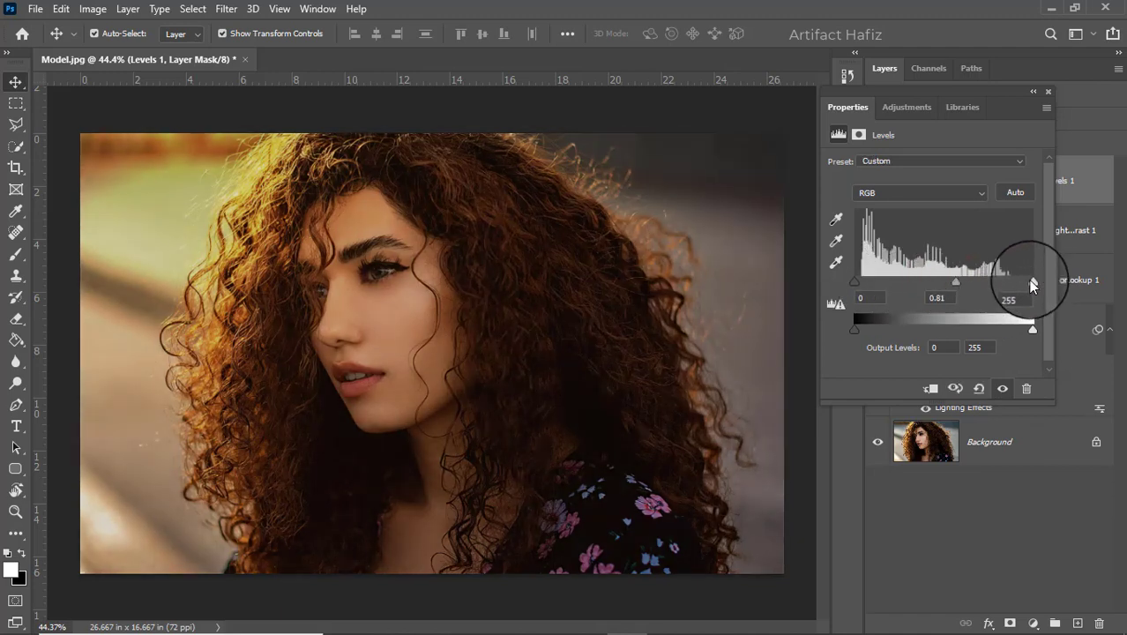
left_click_drag(1033, 282, 1019, 283)
left_click_drag(945, 282, 942, 288)
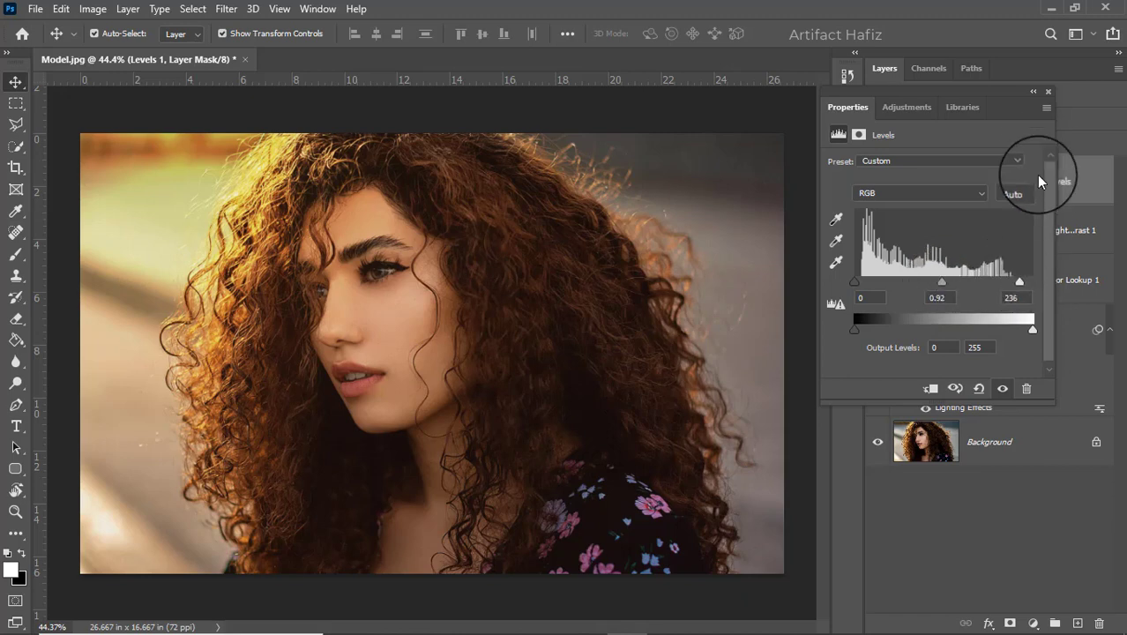
left_click(1047, 92)
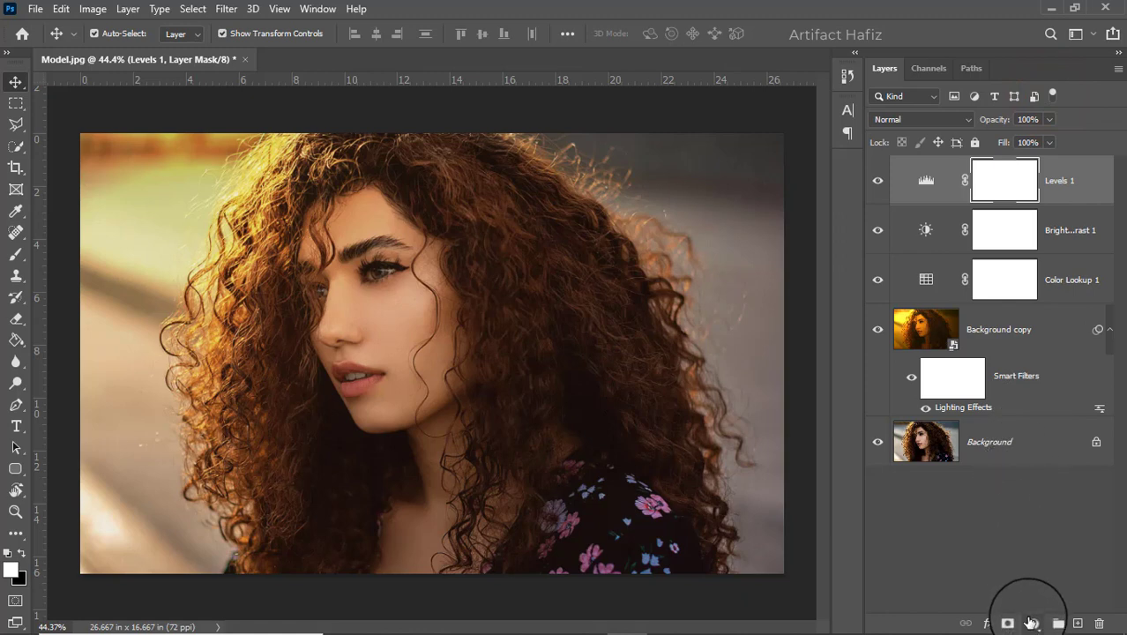
Step: Stamp all visible layers into a new top layer and convert it for Smart Filters
key("ctrl+alt+shift+e")
left_click(1058, 181)
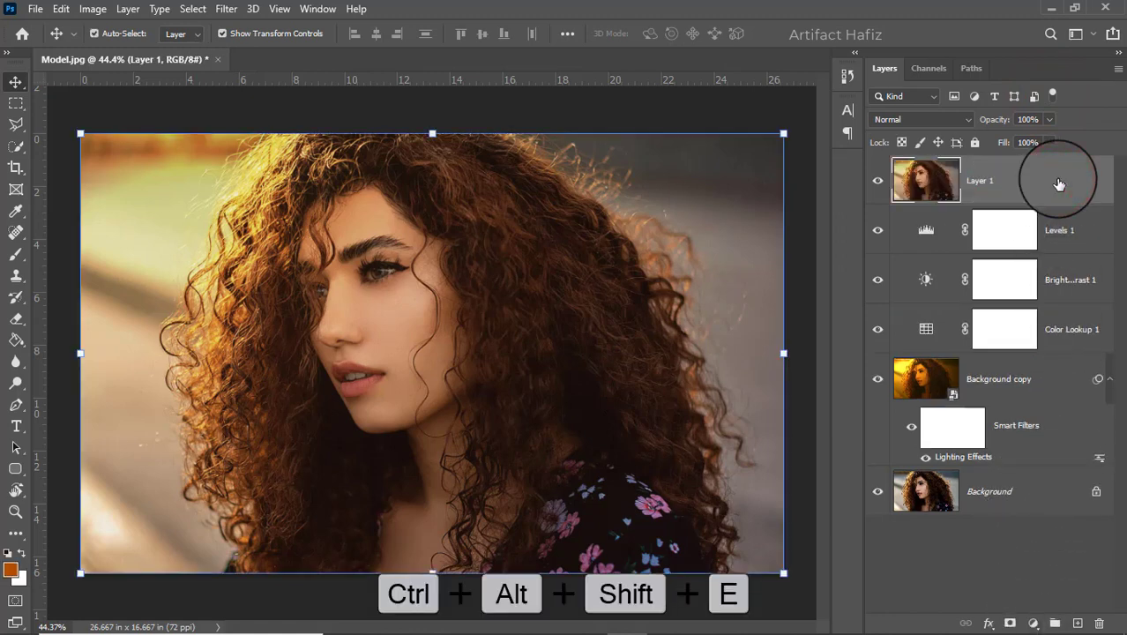
left_click(224, 9)
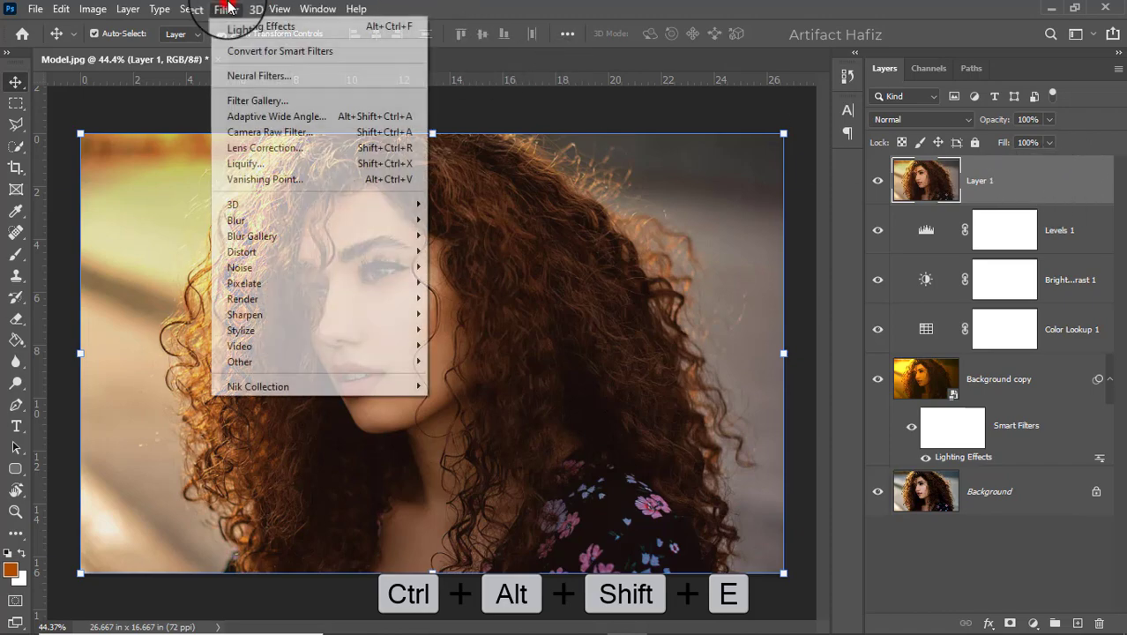
left_click(240, 47)
Step: Open the Camera Raw Filter on the stamped smart layer and set Highlights to -40 and Whites to +55
left_click(227, 9)
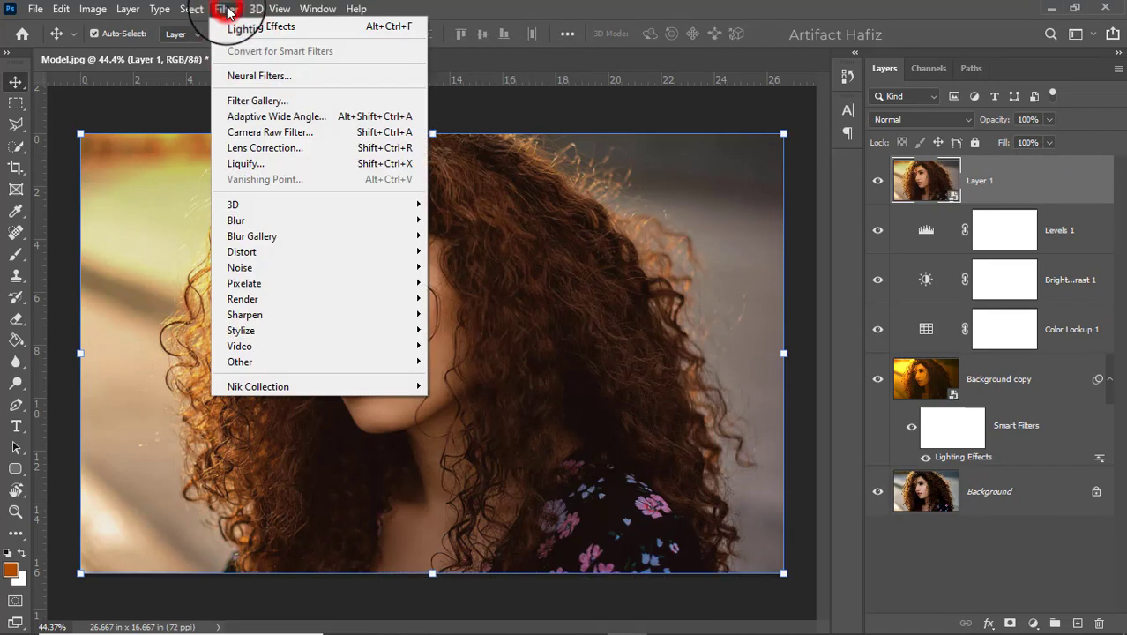
left_click(275, 141)
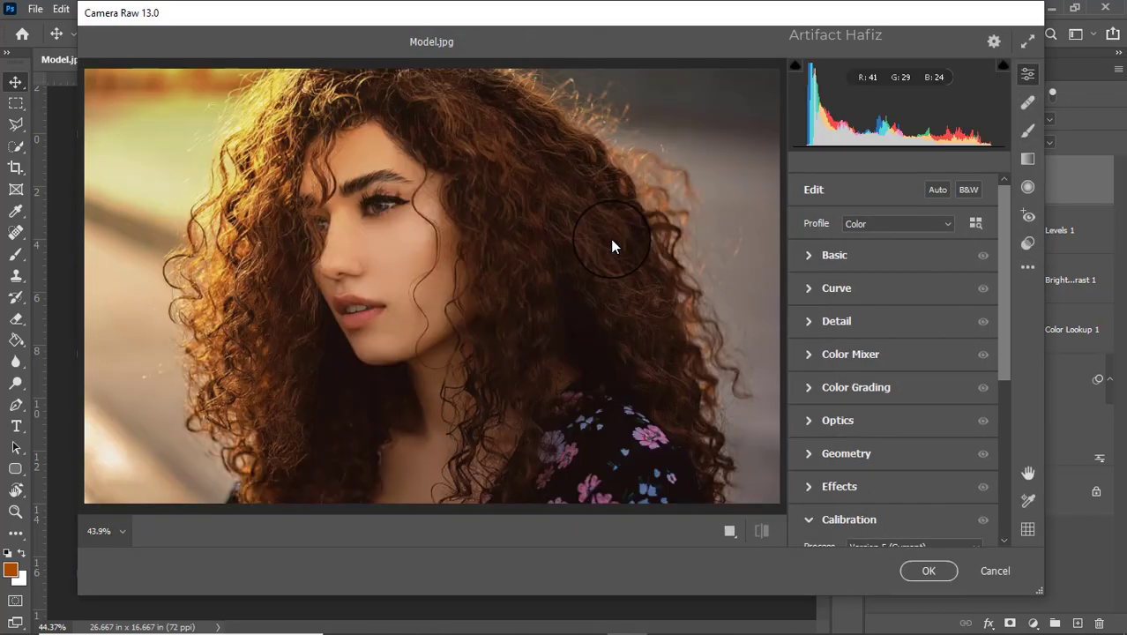
left_click(810, 260)
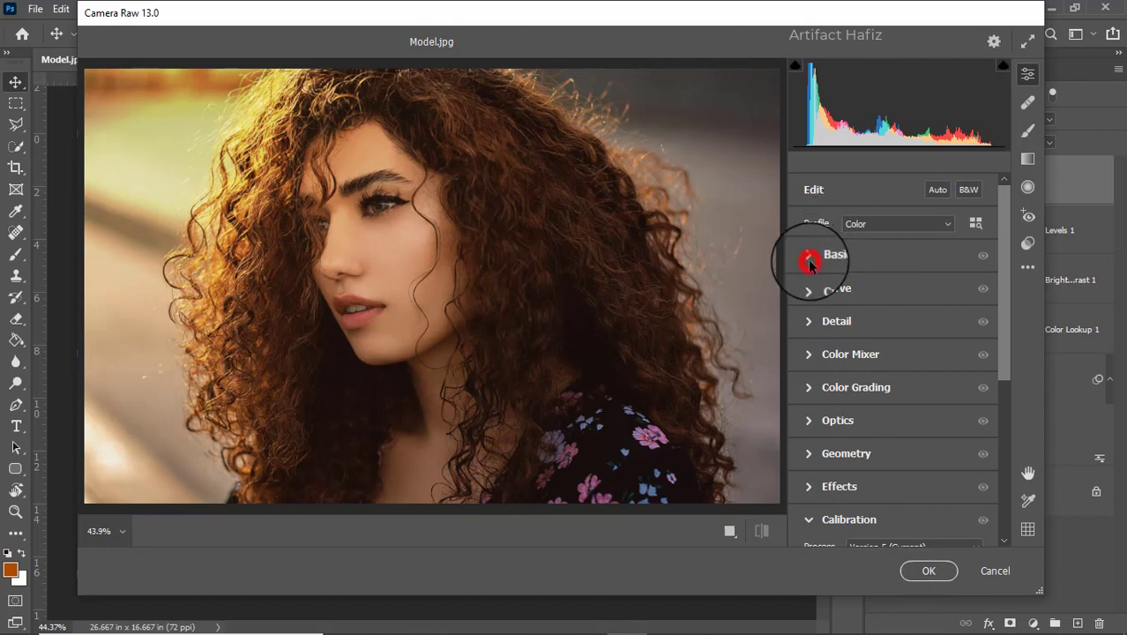
left_click(893, 369)
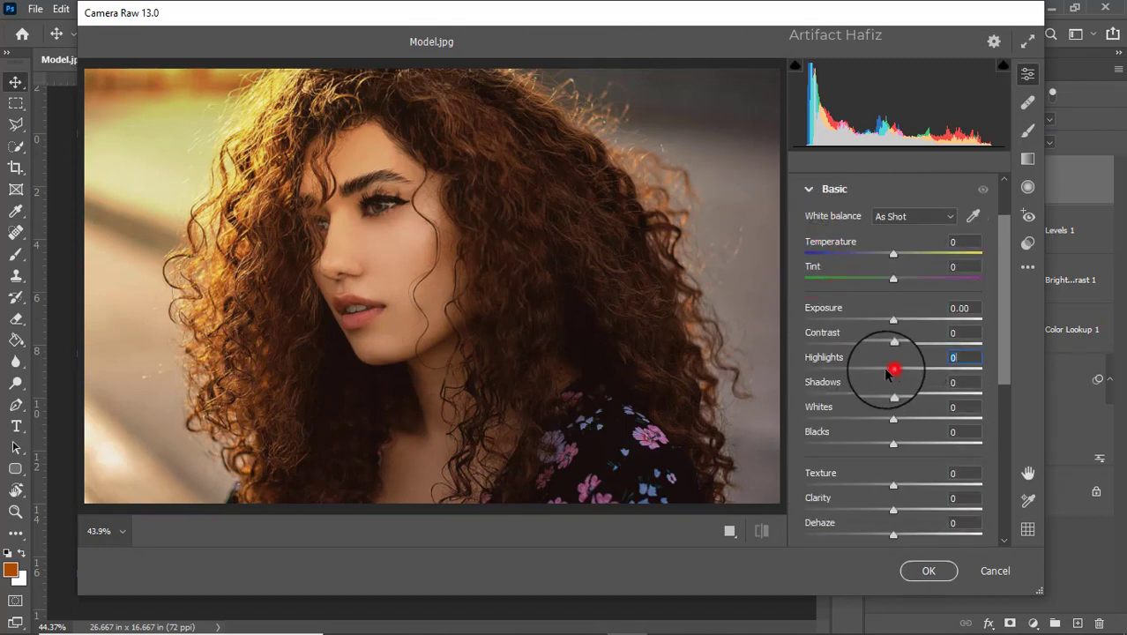
left_click_drag(889, 374, 859, 372)
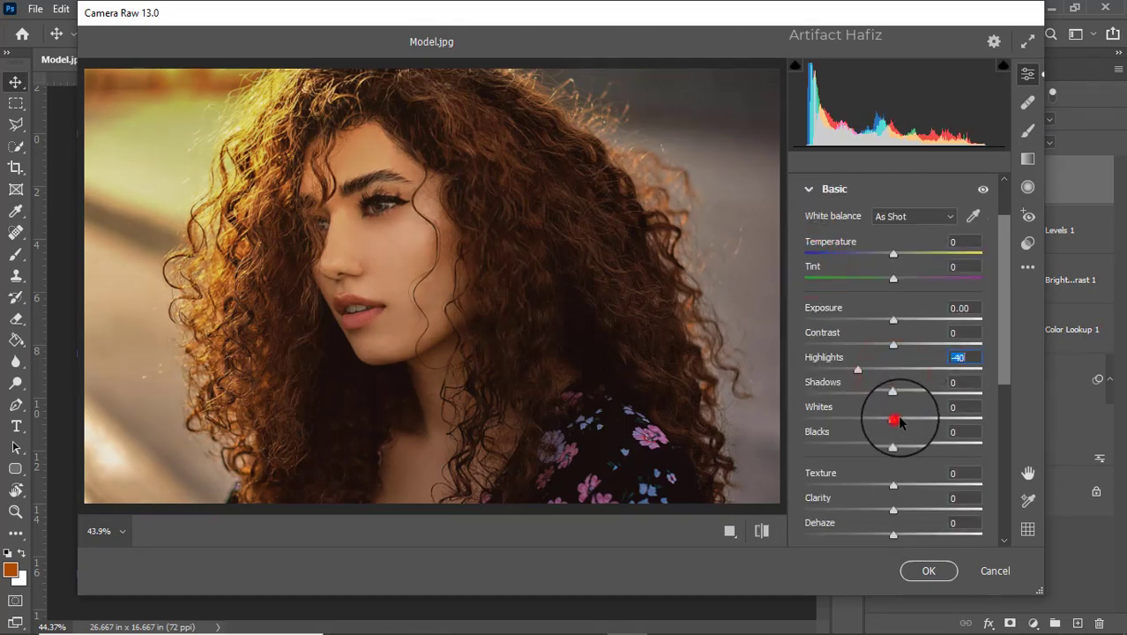
left_click_drag(900, 422, 944, 415)
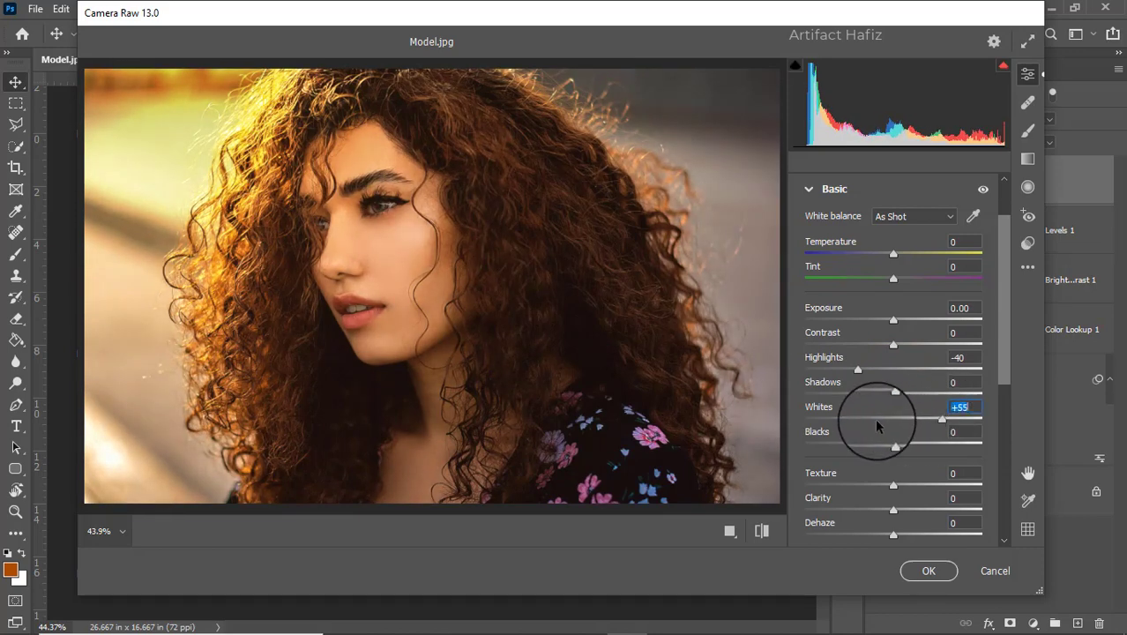
Step: Lift the Shadows slightly and set Blacks to -1, Texture to -2 and Clarity to +2
left_click_drag(893, 444, 911, 448)
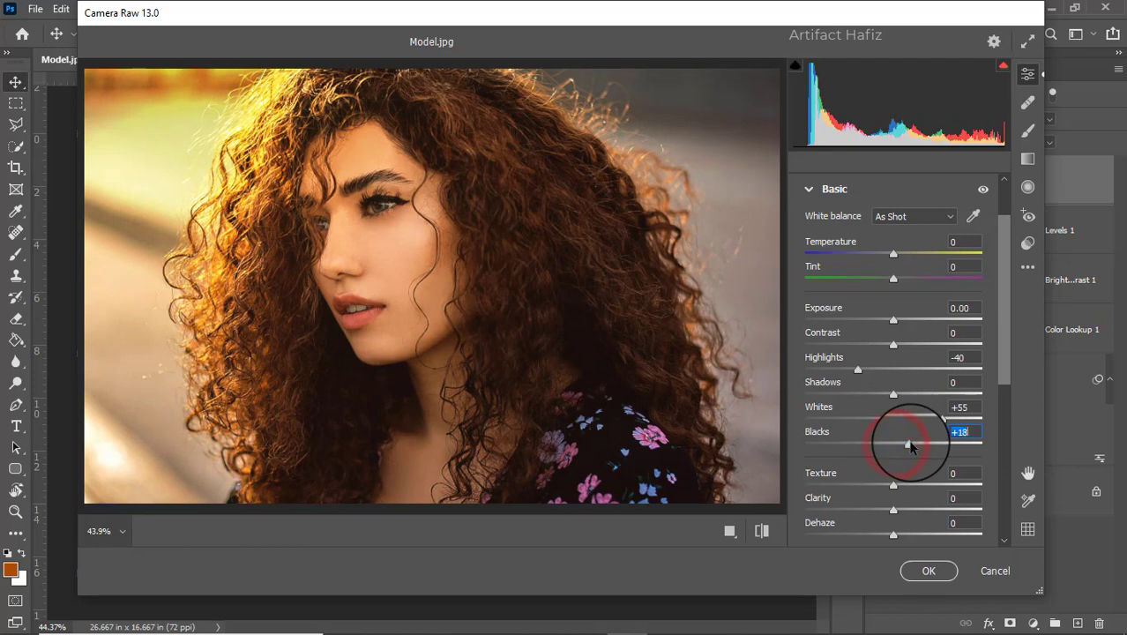
left_click_drag(894, 394, 917, 395)
left_click_drag(909, 444, 897, 510)
Step: Move the black point of the red channel's point curve to input 9, output 0
scroll(923, 432, "down", 2)
scroll(923, 432, "down", 3)
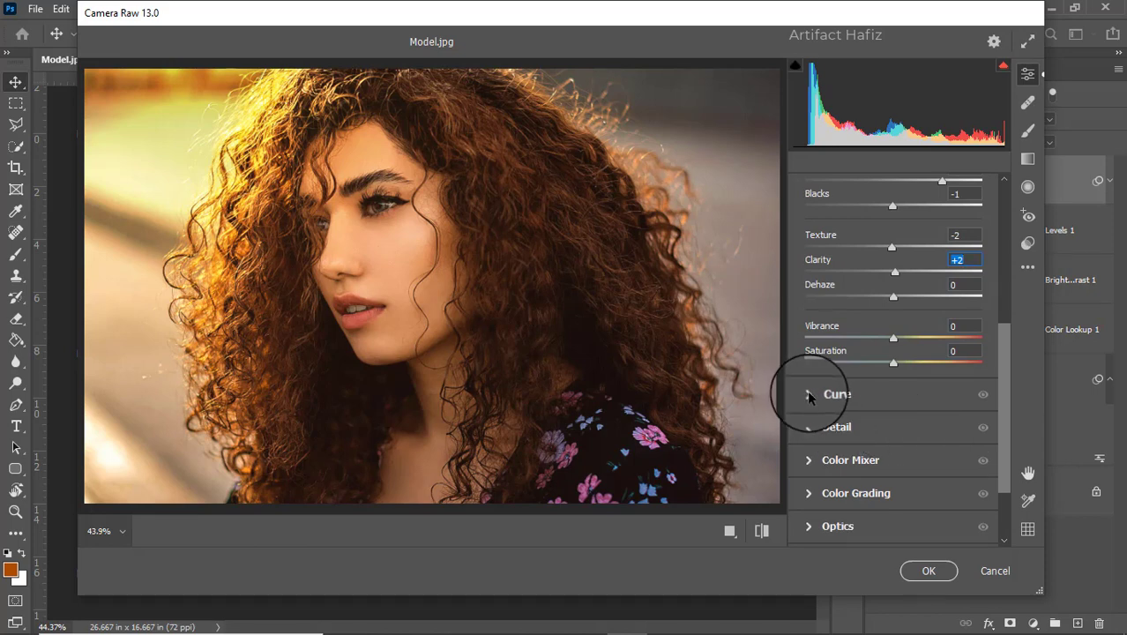
left_click(811, 395)
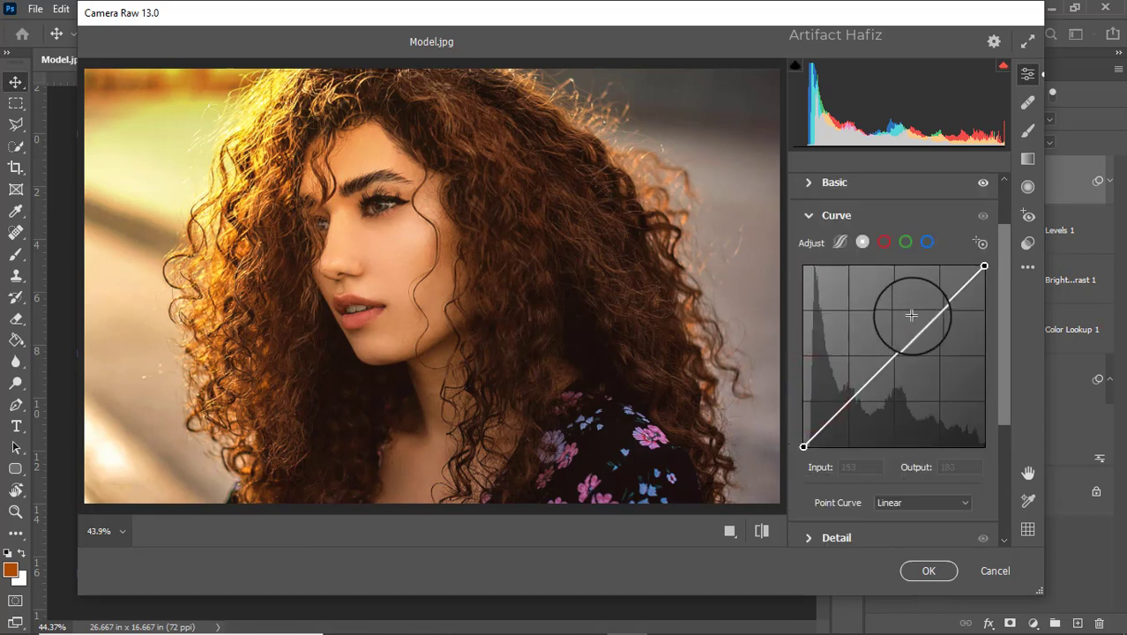
left_click(883, 241)
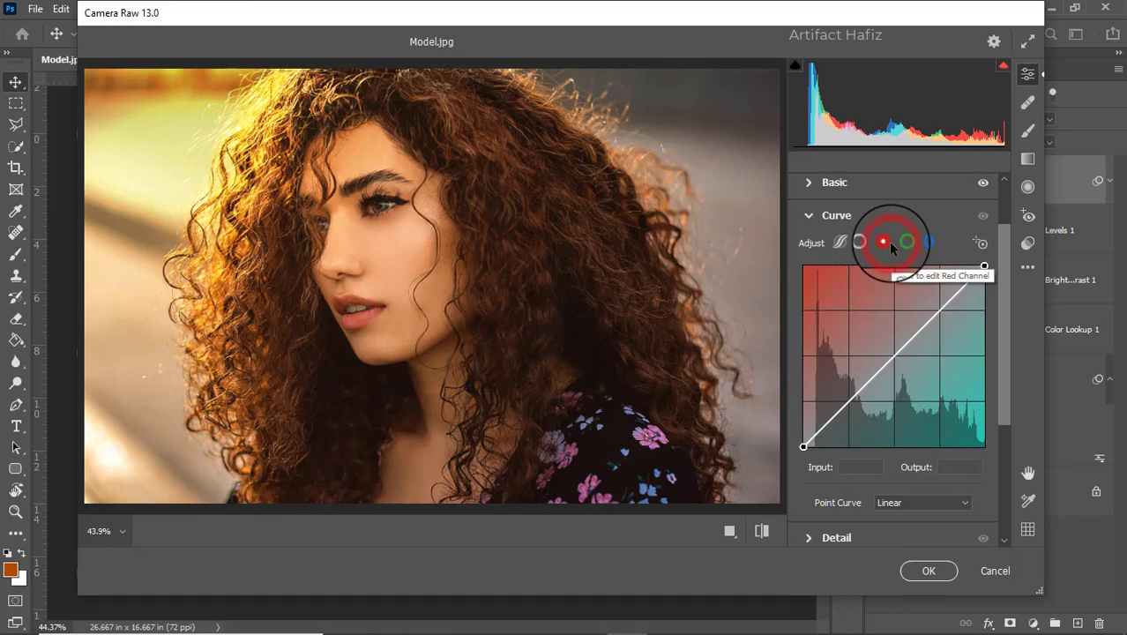
left_click_drag(804, 447, 809, 444)
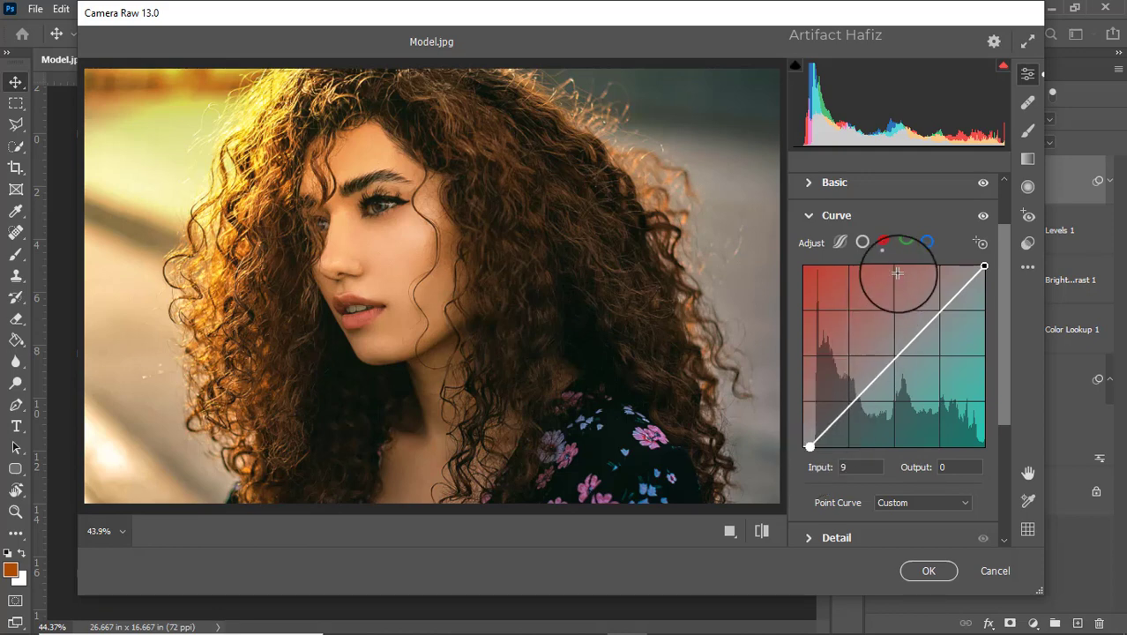
Step: Shift the green curve's black point slightly inward at output 0 and raise the blue curve's black point to output 11
left_click(906, 244)
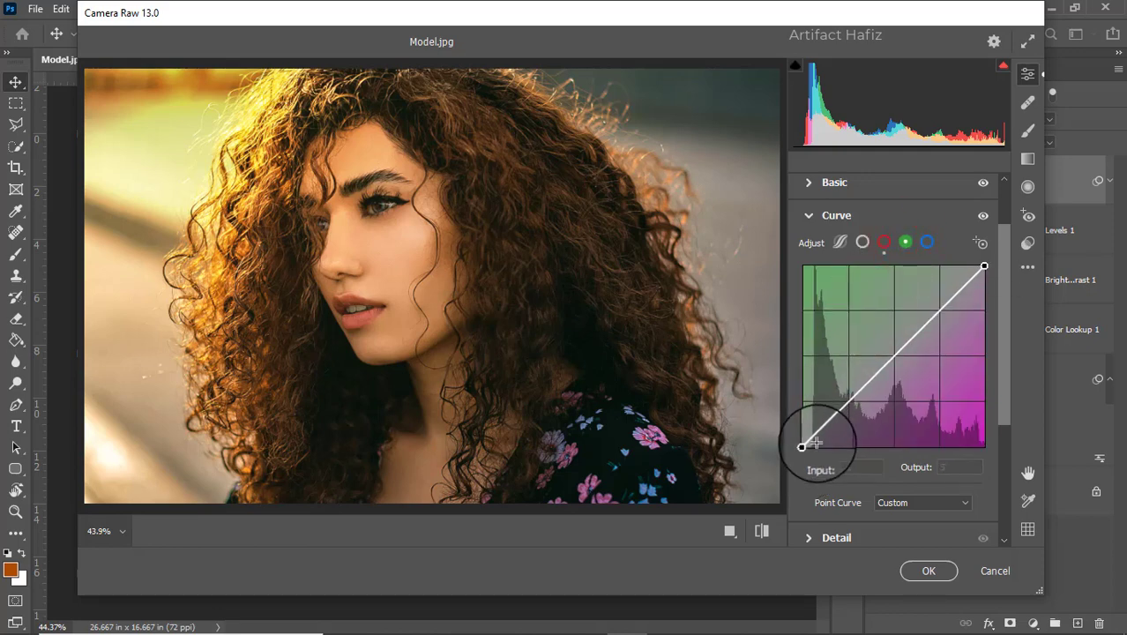
left_click_drag(805, 448, 811, 446)
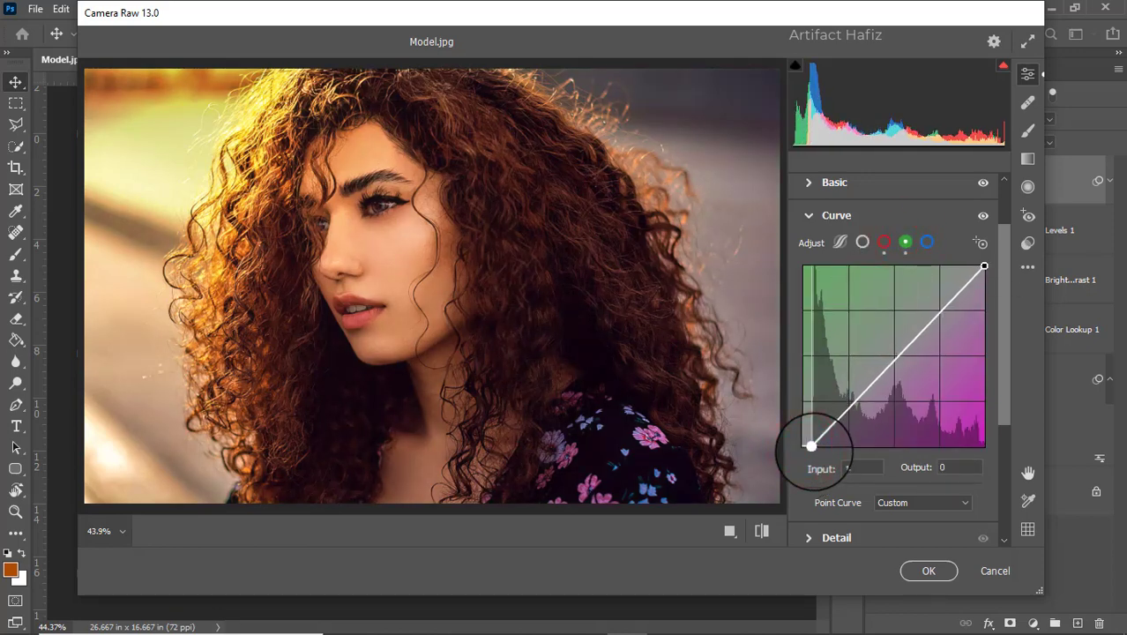
left_click(927, 243)
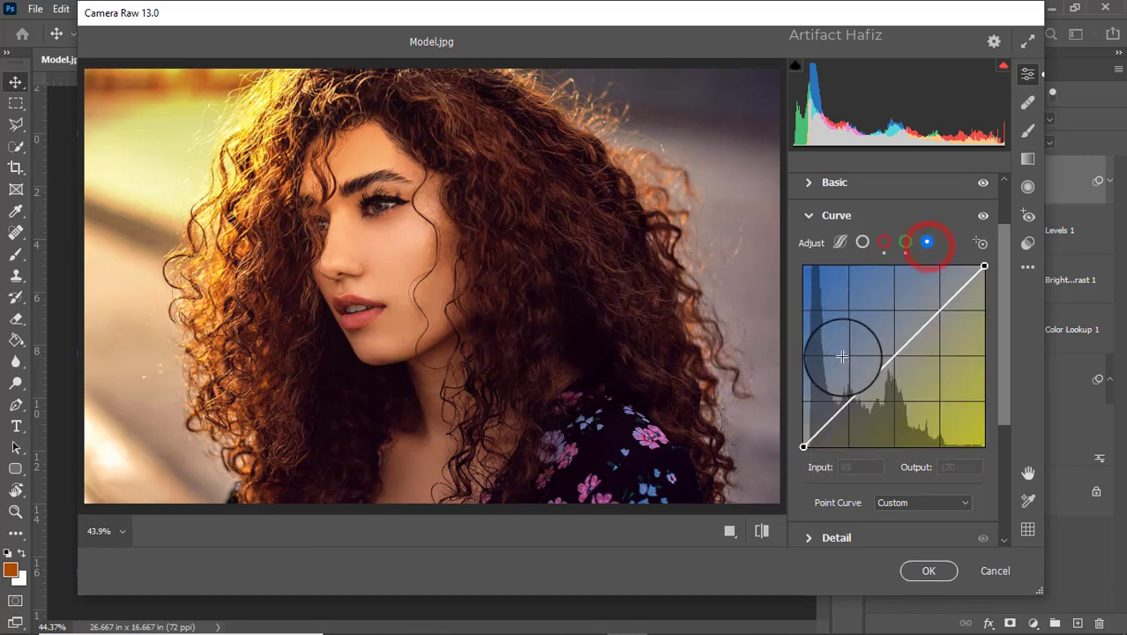
left_click_drag(804, 446, 806, 439)
Step: Set Sharpening to 18 and Noise Reduction to 5 in the Detail settings
scroll(886, 361, "down", 5)
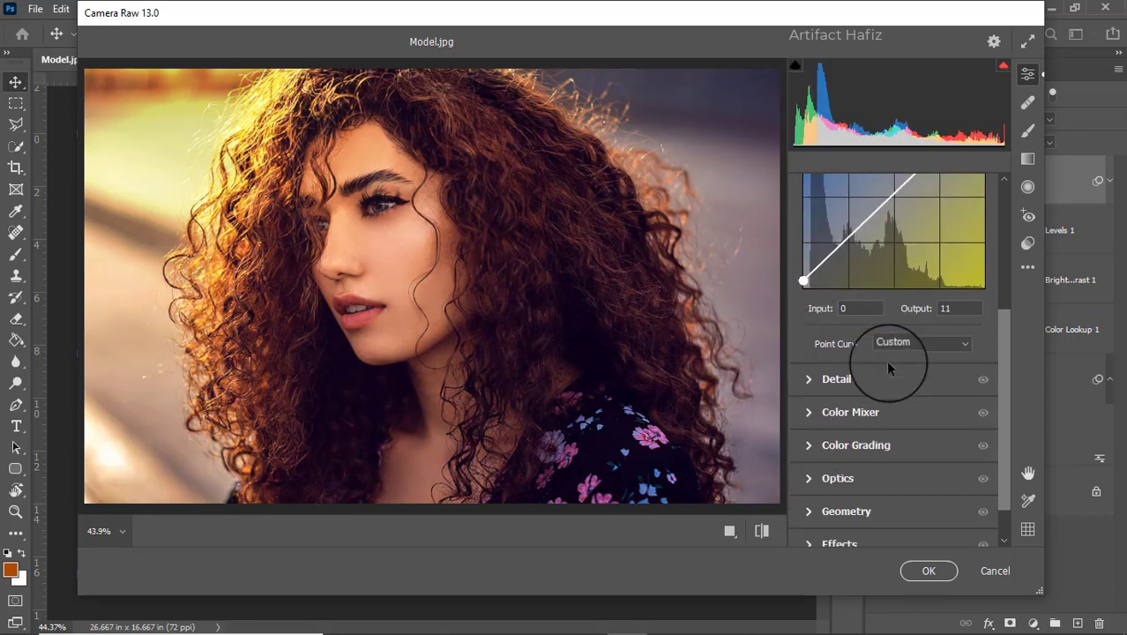
scroll(888, 362, "down", 1)
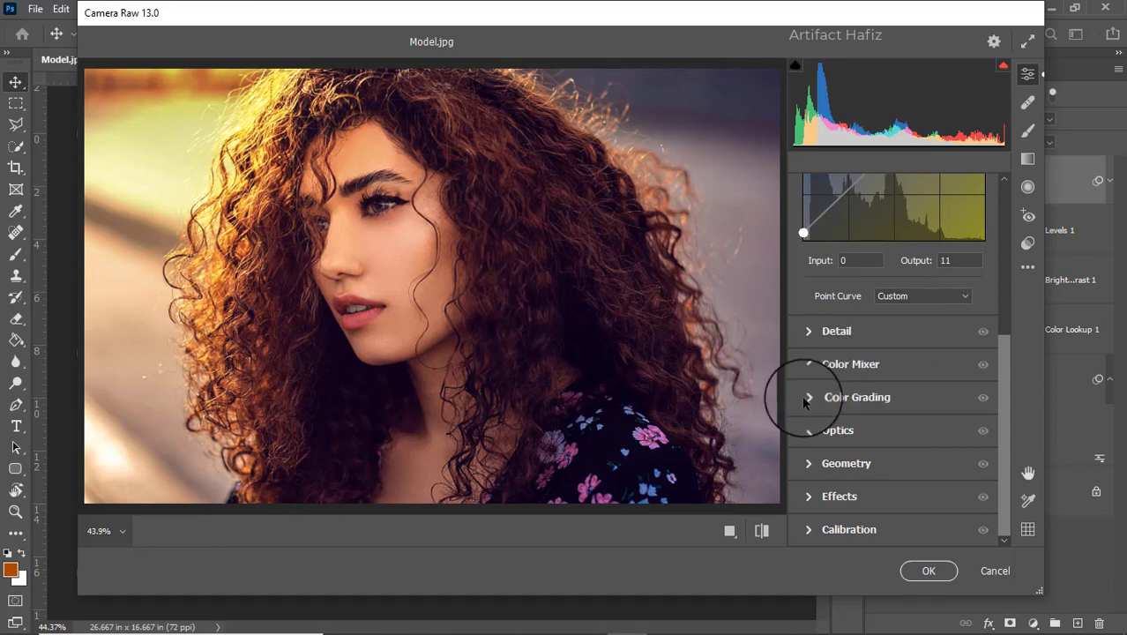
left_click(816, 333)
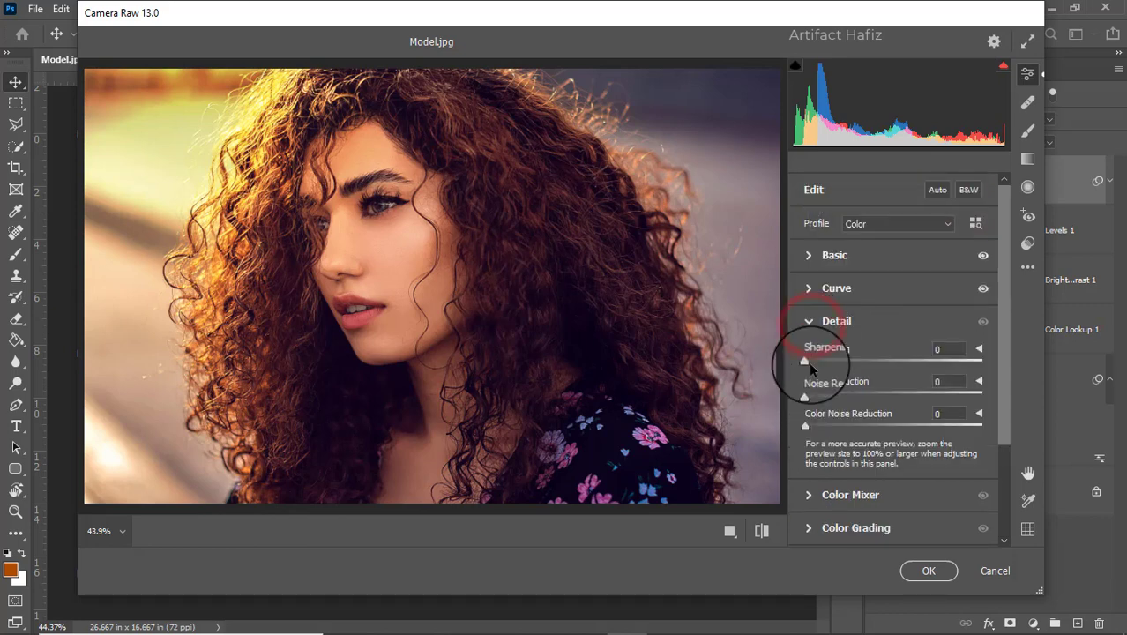
left_click_drag(805, 359, 819, 395)
Step: Set the Color Mixer saturation to Reds +18, Yellows -11, Greens -40, Aquas -59, Blues -60 and Purples -87
scroll(825, 384, "down", 3)
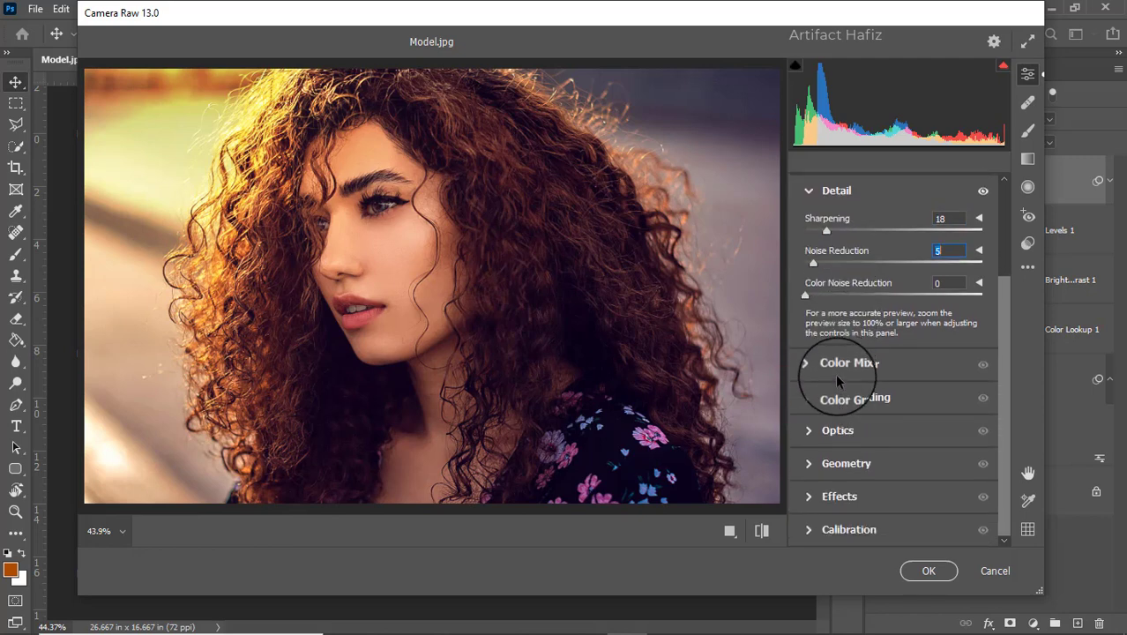
left_click(809, 365)
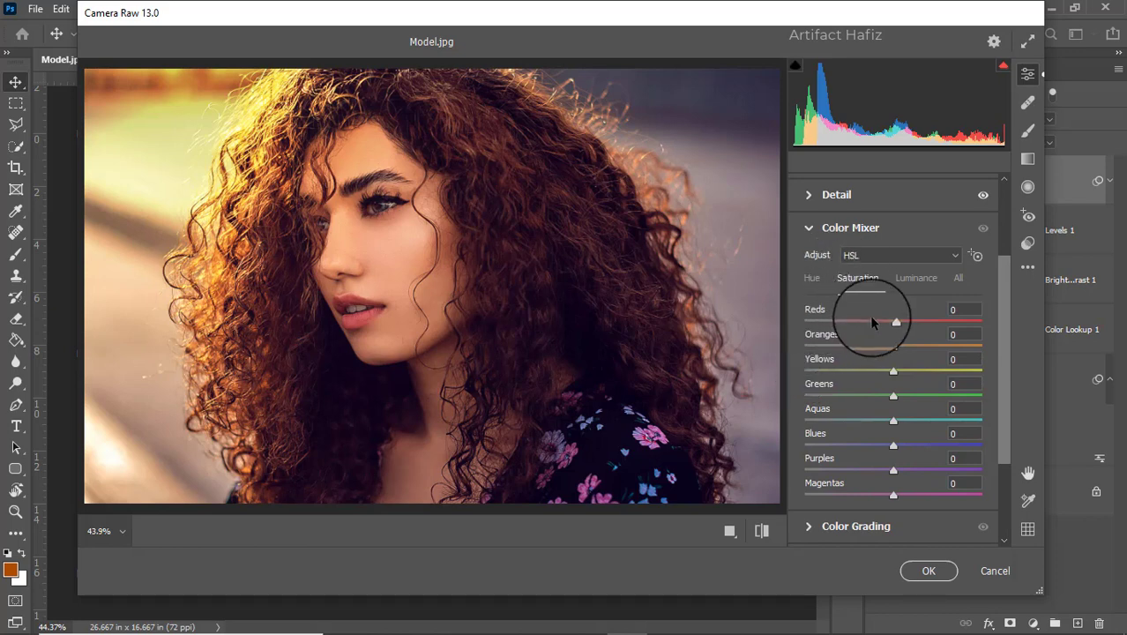
left_click_drag(898, 325, 914, 335)
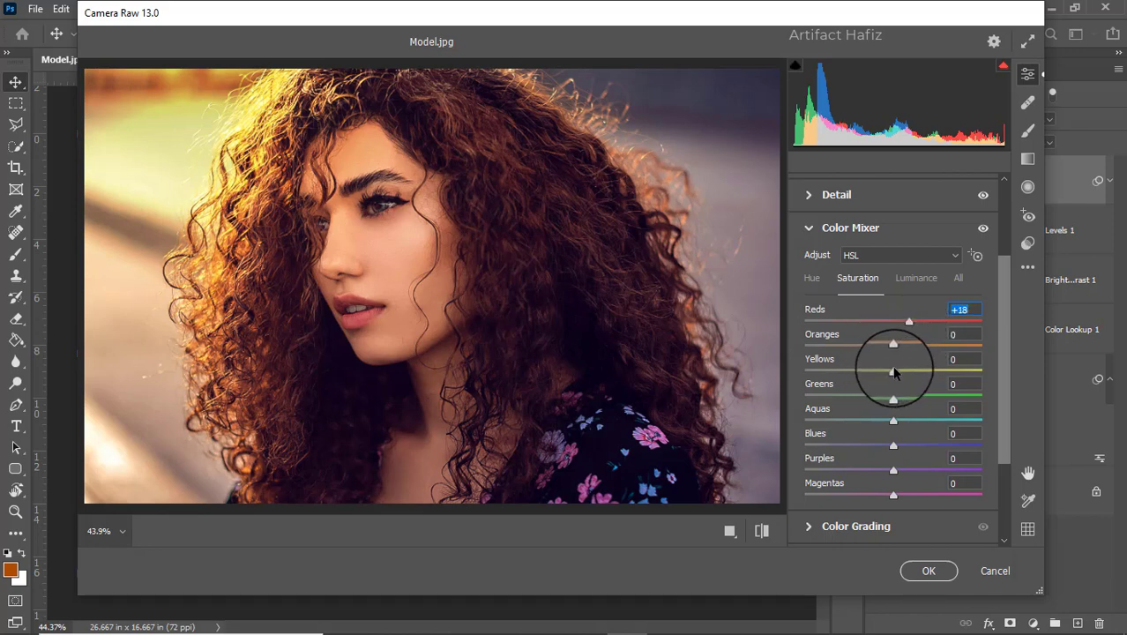
left_click_drag(894, 371, 840, 420)
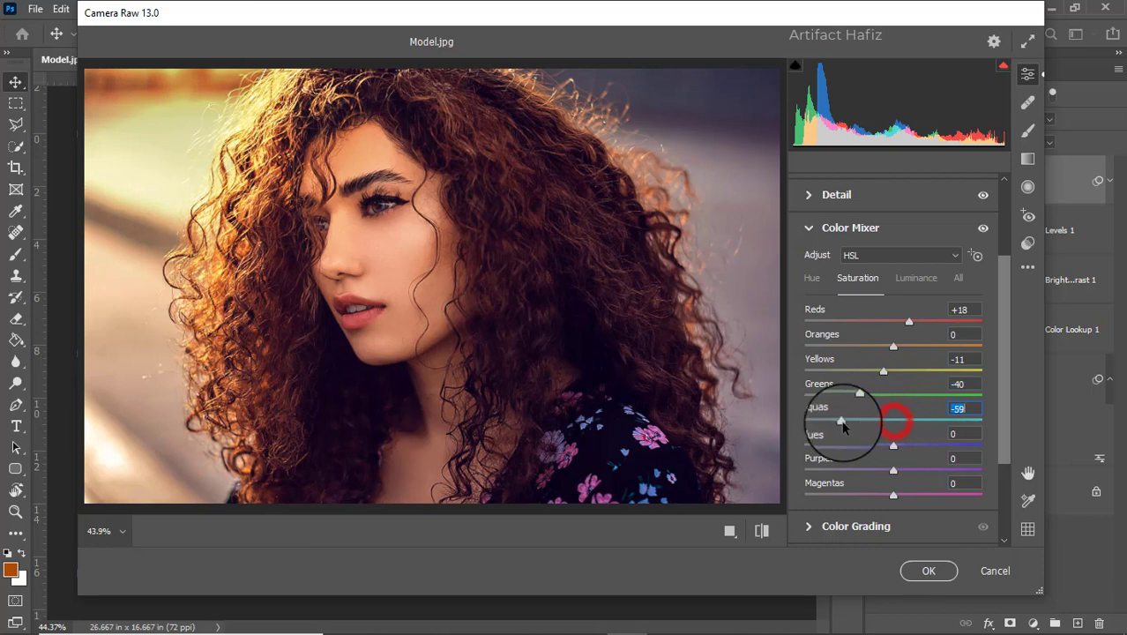
left_click_drag(892, 447, 860, 450)
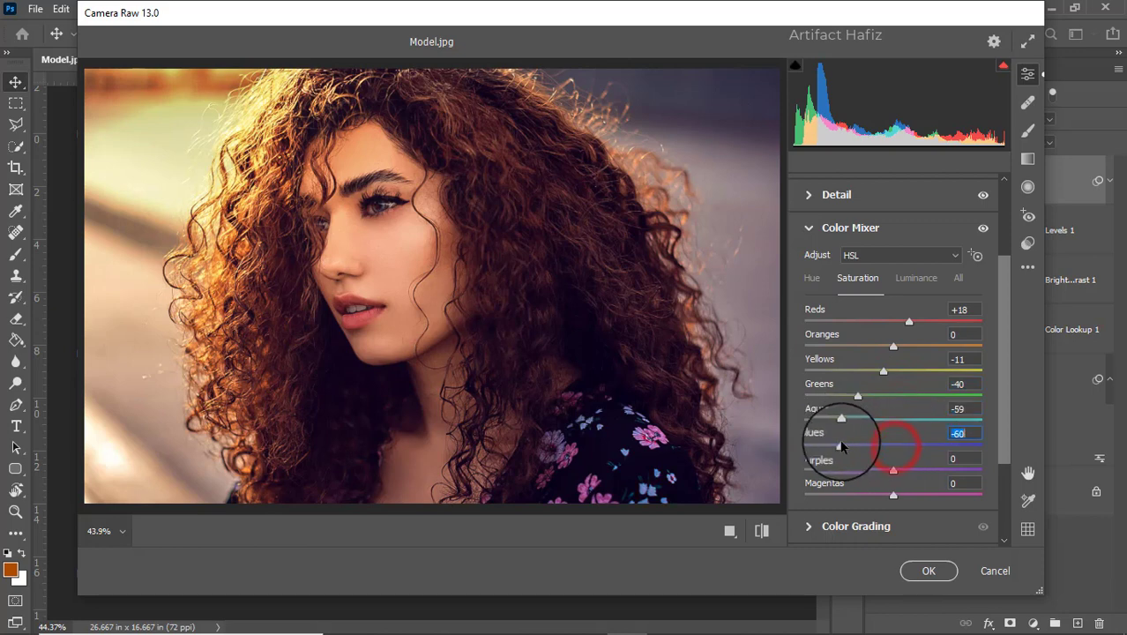
scroll(901, 433, "down", 2)
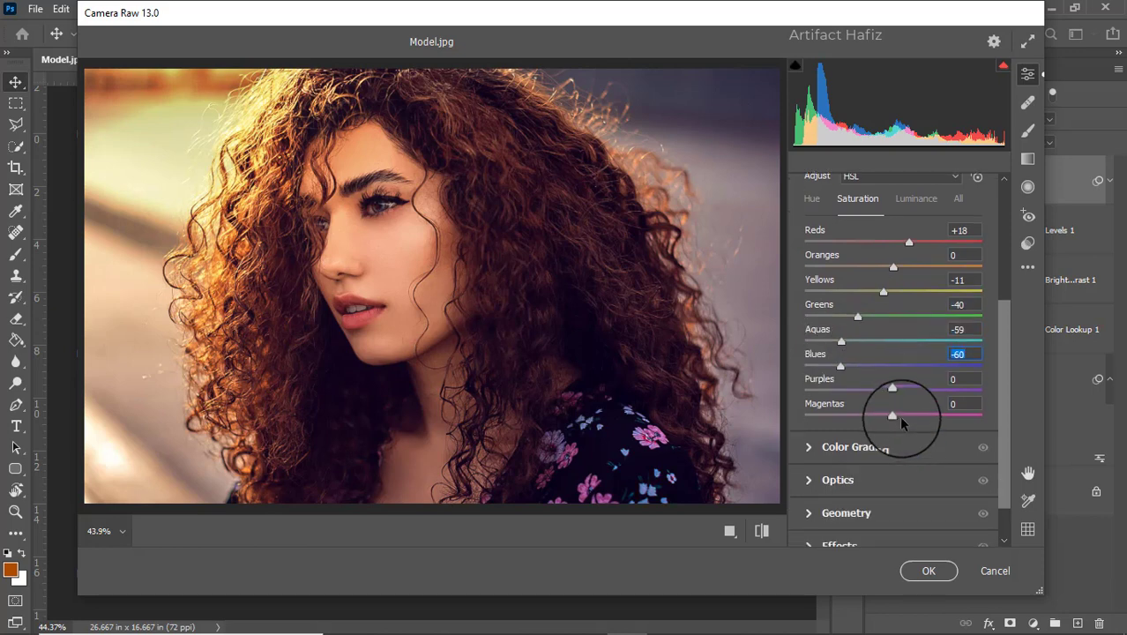
left_click_drag(895, 394, 856, 389)
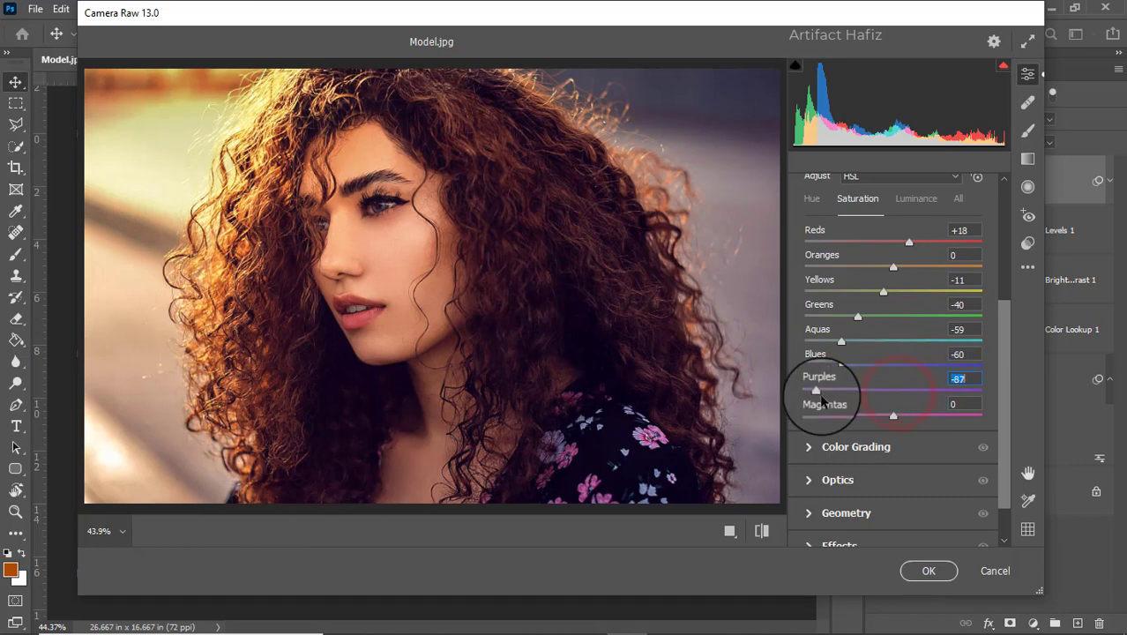
Step: Set the Color Mixer luminance to Oranges +3 and Yellows -6
left_click(922, 200)
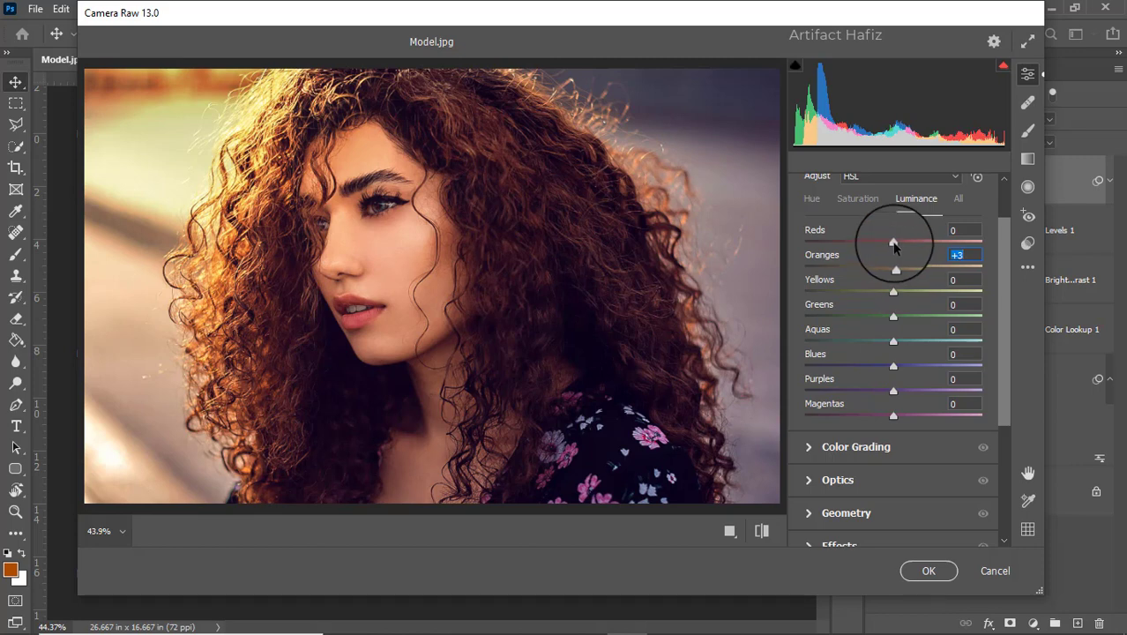
left_click_drag(893, 238, 895, 252)
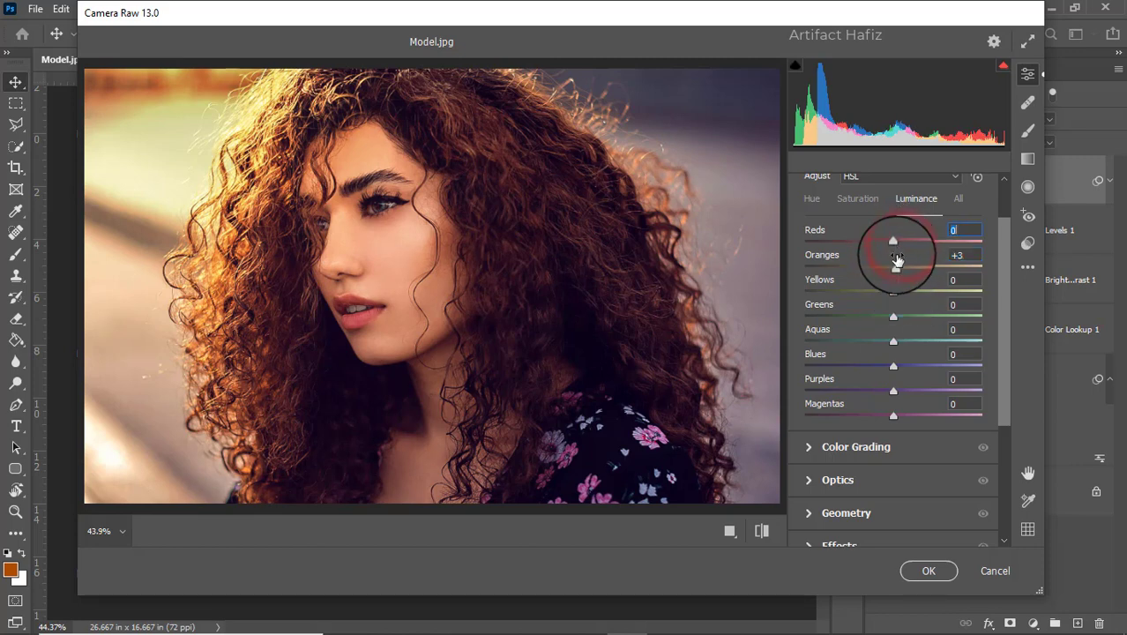
left_click_drag(889, 297, 894, 305)
Step: Colour grade the highlights to a yellow with hue 49 and saturation 21, and tint the shadows slightly blue
scroll(895, 305, "down", 2)
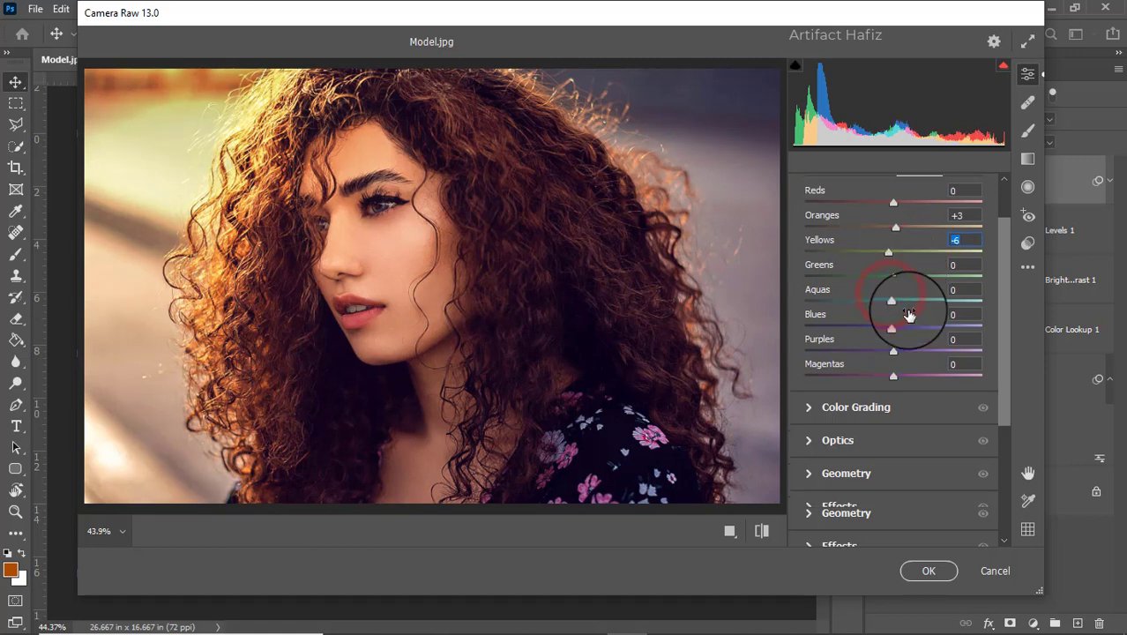
left_click(803, 398)
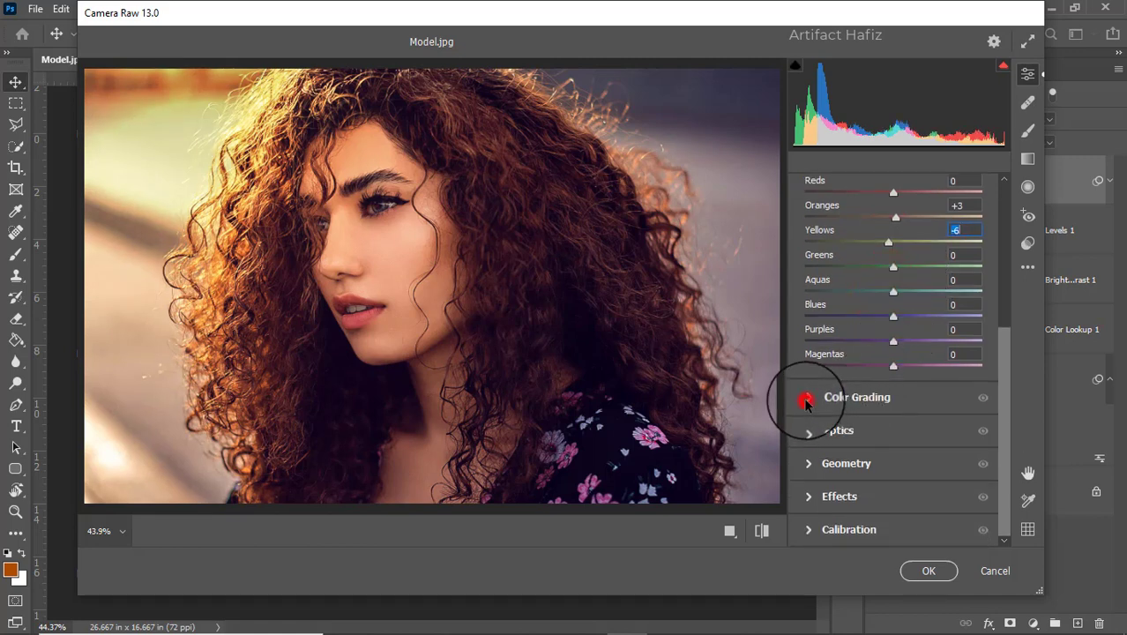
mouse_move(953, 426)
left_mouse_down()
mouse_move(940, 434)
mouse_move(950, 430)
left_mouse_up()
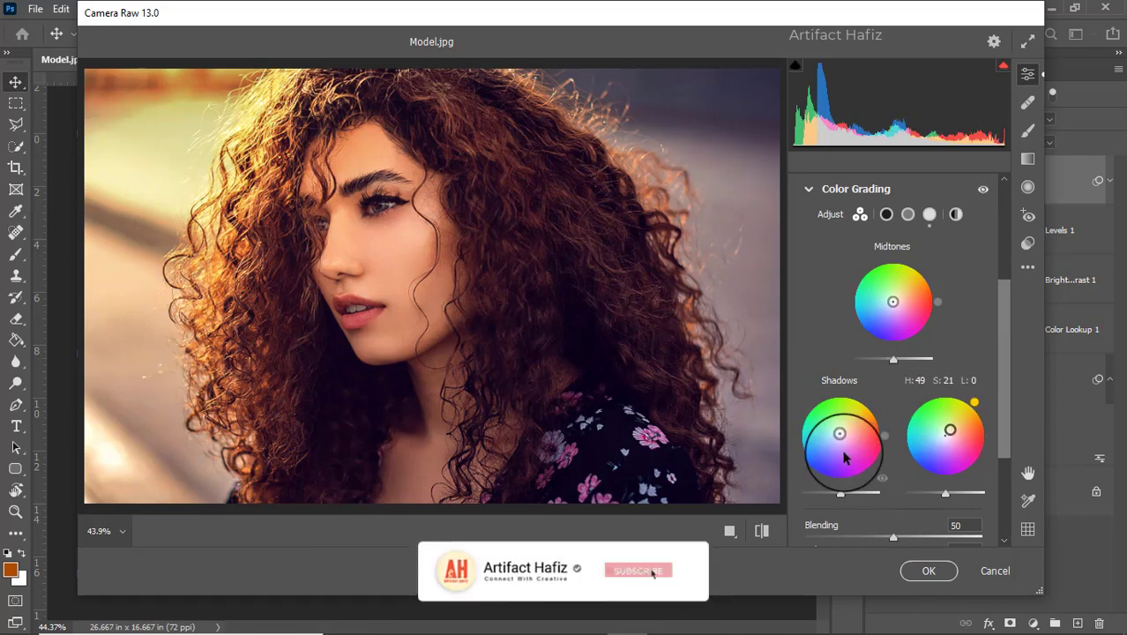
left_click_drag(839, 435, 812, 474)
Step: Calibrate the primaries' saturation to red -14, green +6 and blue +5, and apply the Camera Raw filter
scroll(888, 417, "down", 4)
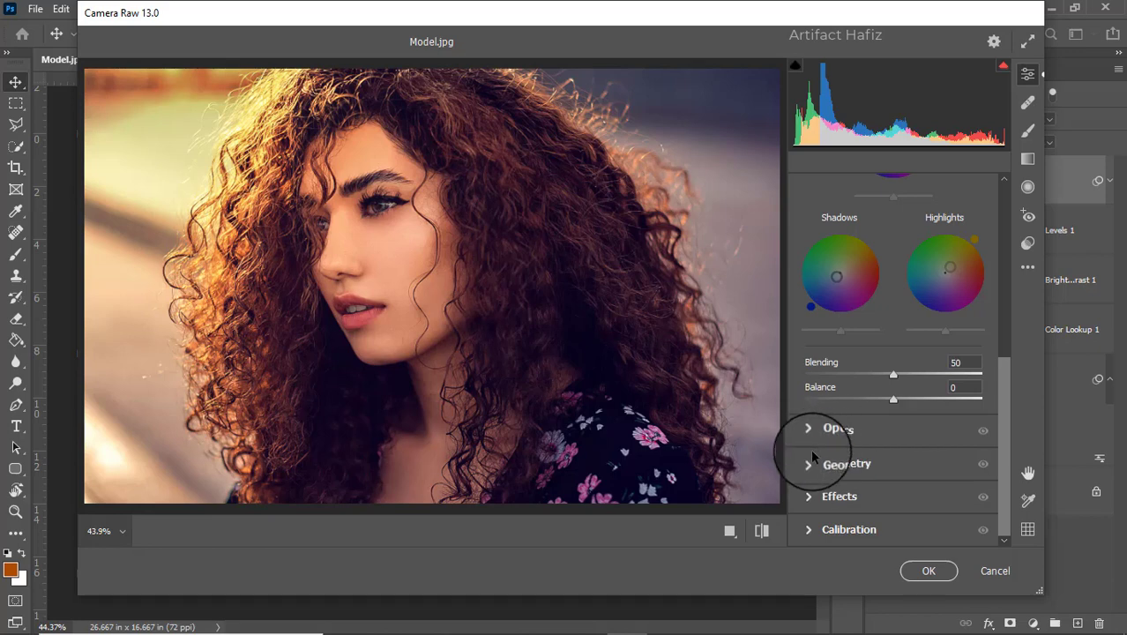
left_click(810, 499)
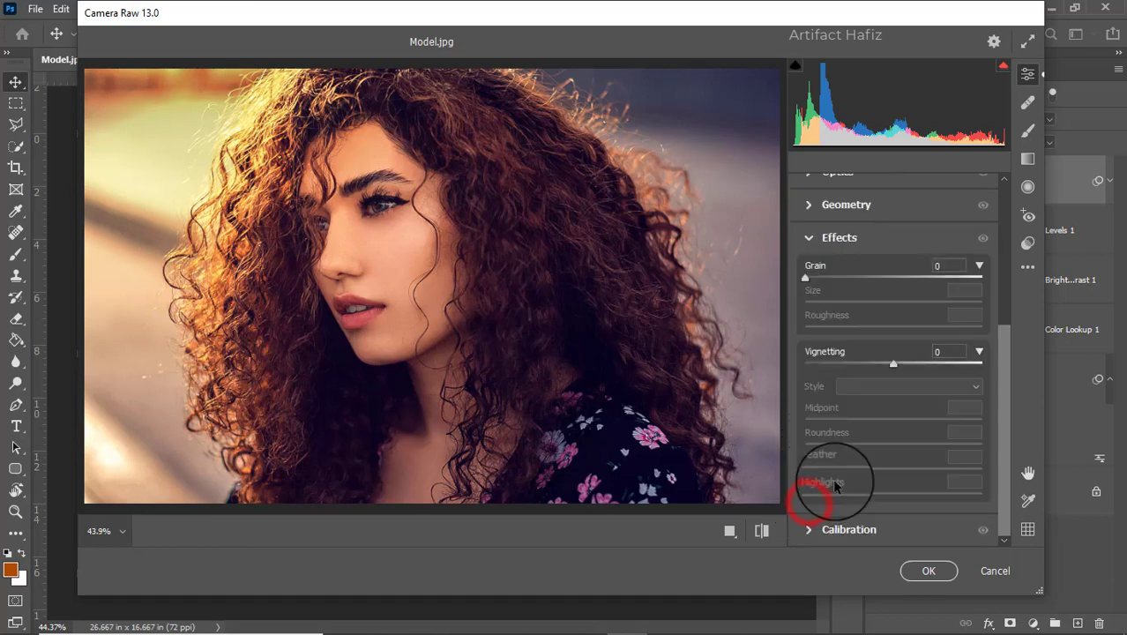
left_click(806, 531)
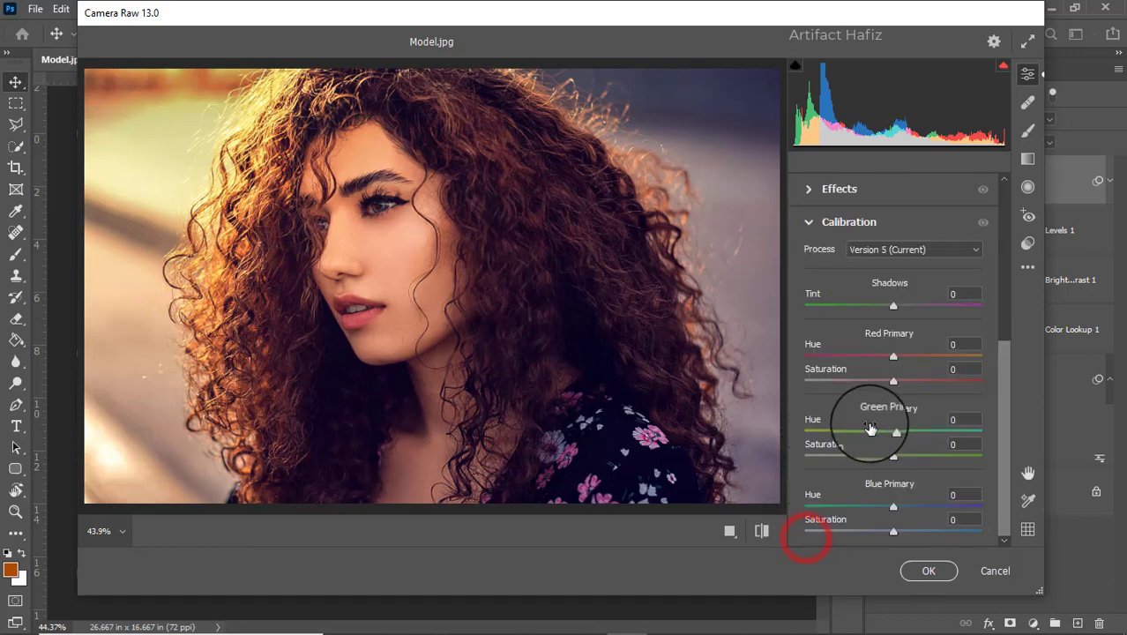
left_click_drag(893, 380, 881, 380)
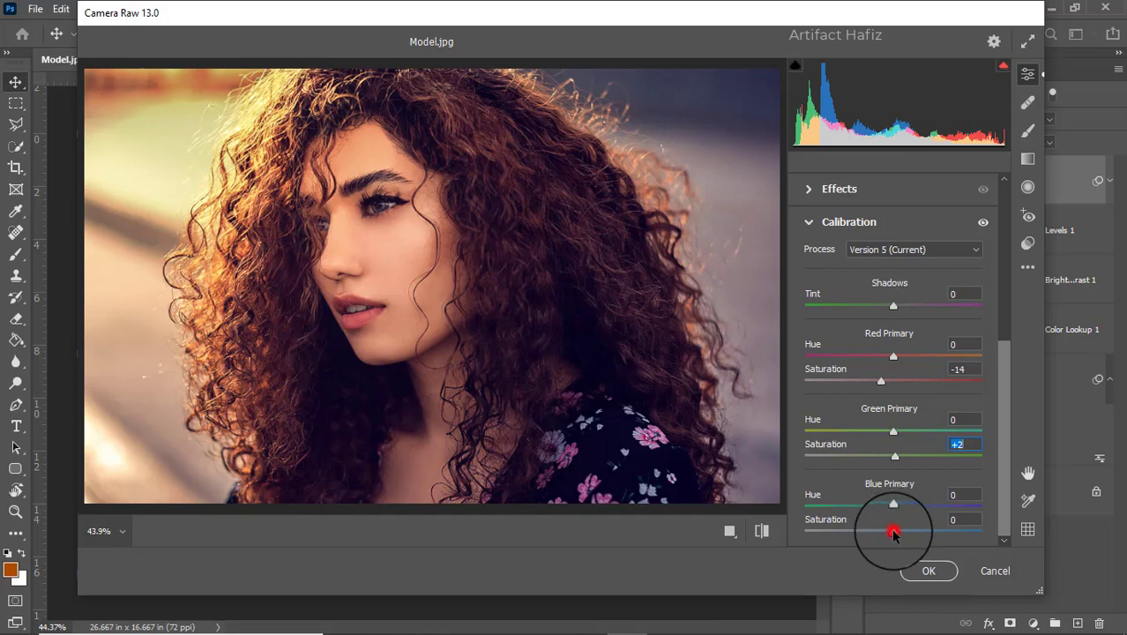
left_click_drag(894, 531, 898, 531)
left_click_drag(897, 454, 902, 459)
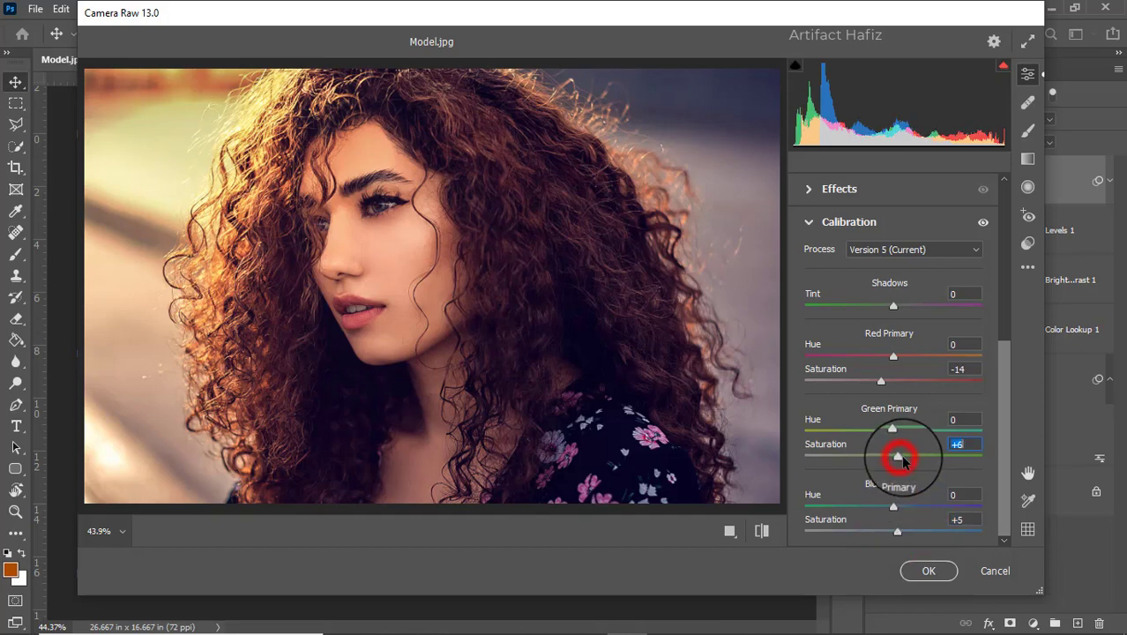
left_click(927, 571)
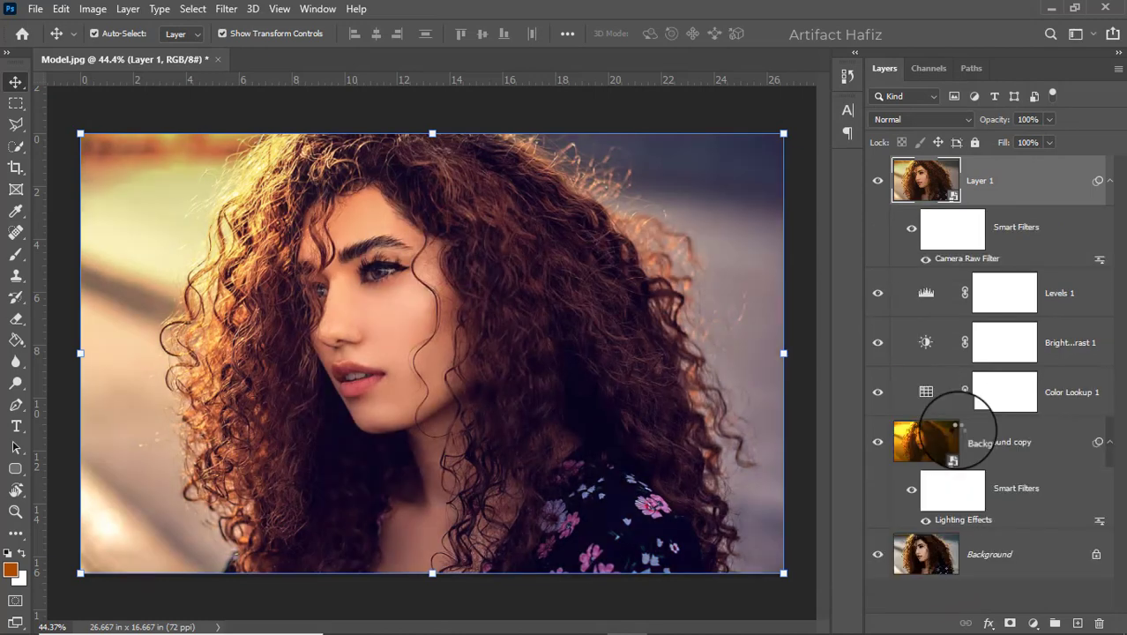
Step: Compare the original Background photo with the finished edit by toggling all other layers' visibility
left_click(878, 554, "alt")
left_click(879, 555, "alt")
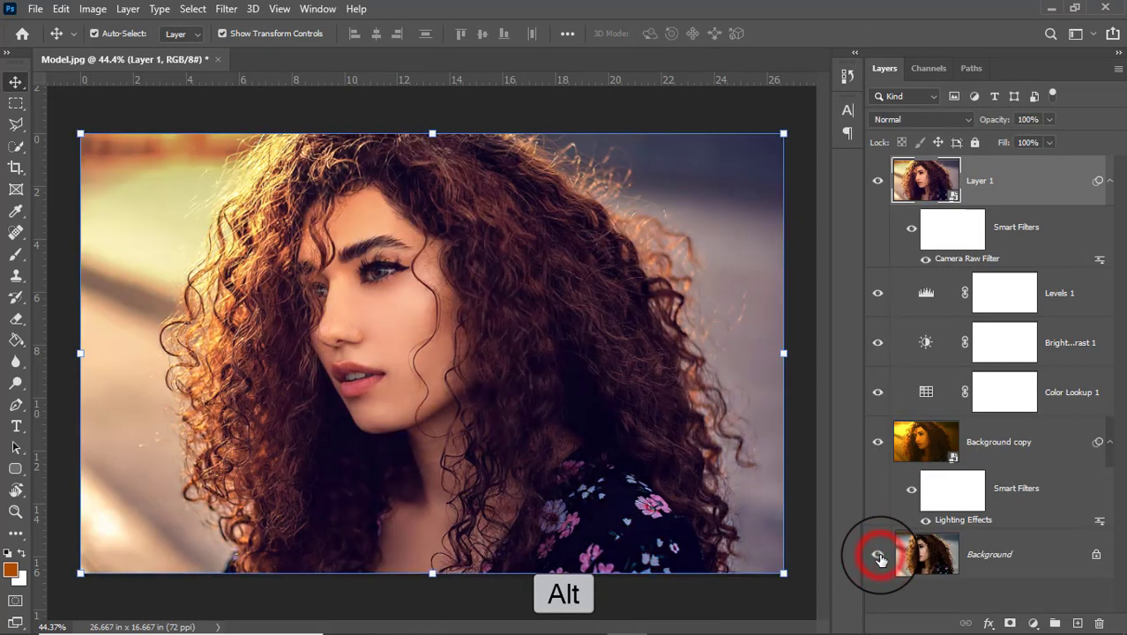
left_click(879, 556, "alt")
left_click(880, 556, "alt")
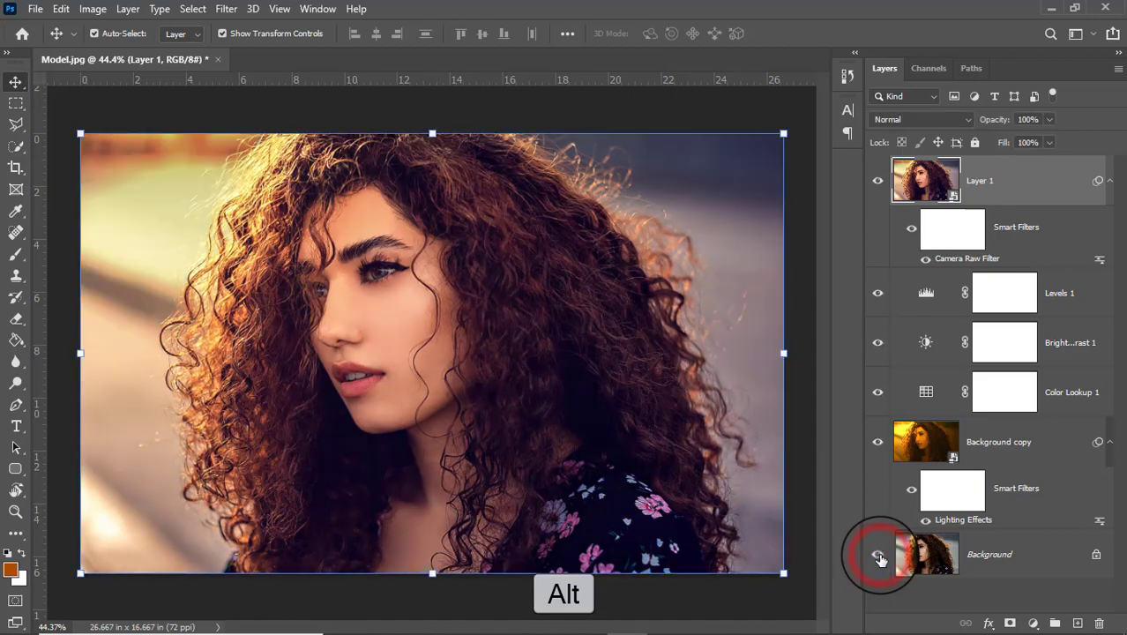